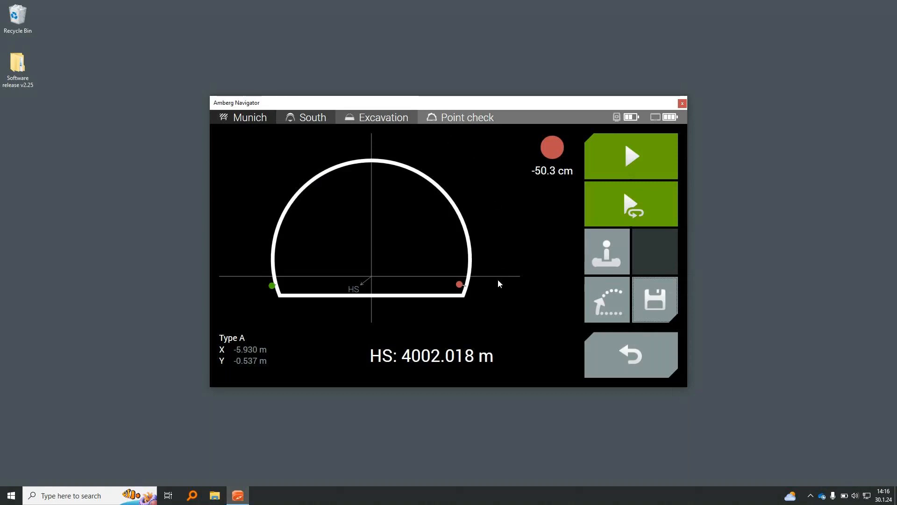
Measure another point in the Point check task, store it, and leave the Excavation tasks.
{"action": "left_click", "coordinate": [616, 161]}
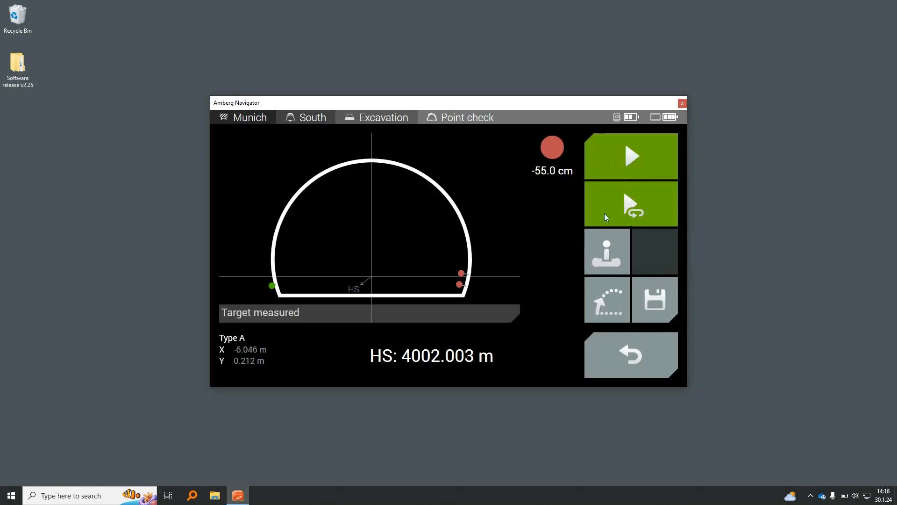
{"action": "left_click", "coordinate": [654, 304]}
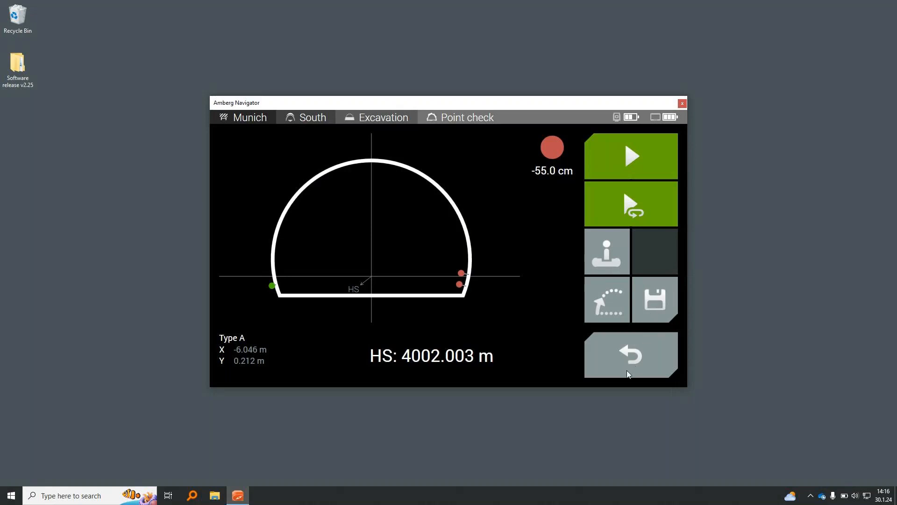
{"action": "left_click", "coordinate": [621, 356]}
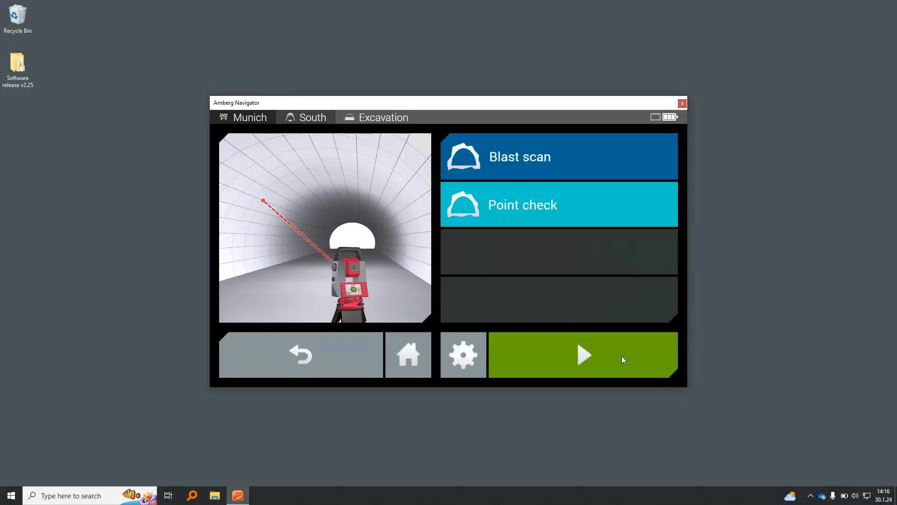
{"action": "left_click", "coordinate": [325, 350]}
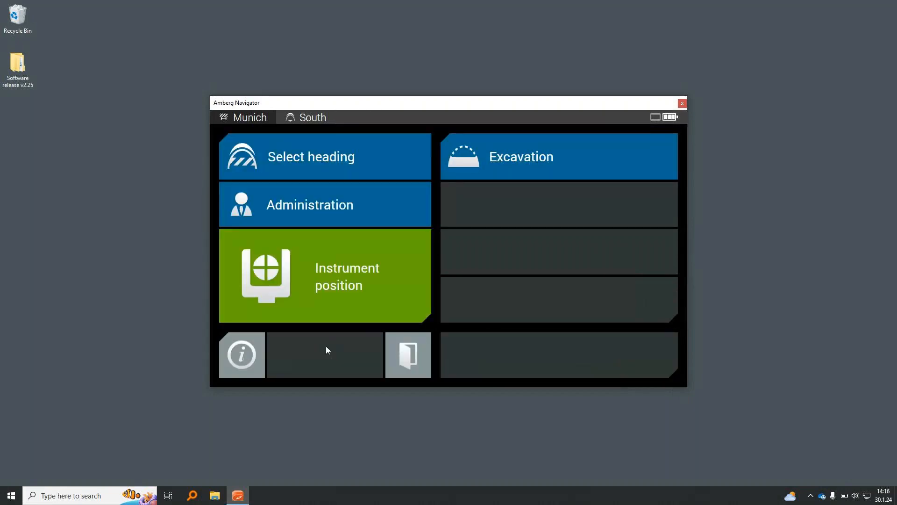
Synchronize the project from the project management section of the administration area.
{"action": "left_click", "coordinate": [379, 210]}
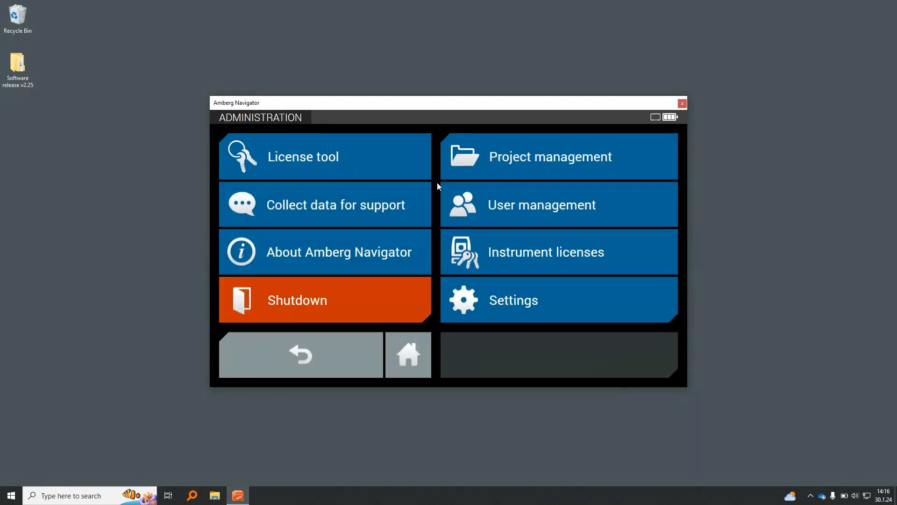
{"action": "left_click", "coordinate": [505, 159]}
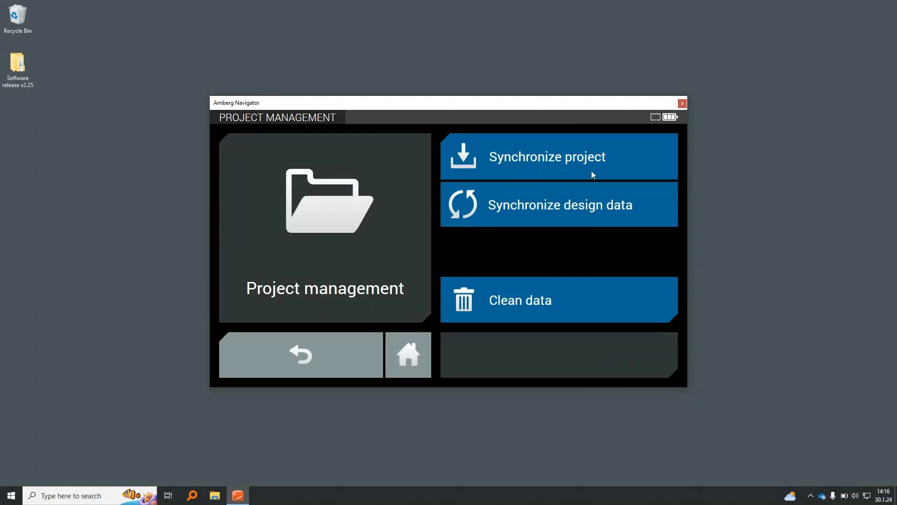
{"action": "left_click", "coordinate": [619, 157]}
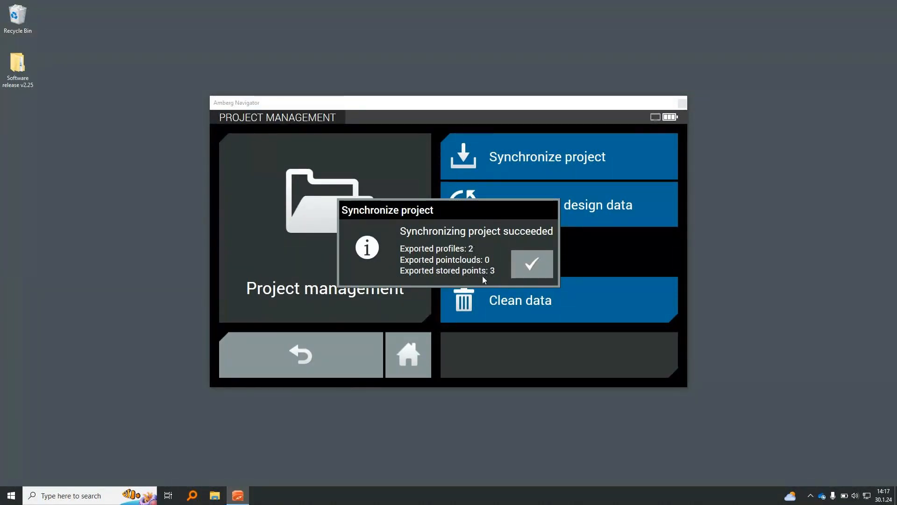
{"action": "left_click", "coordinate": [536, 268]}
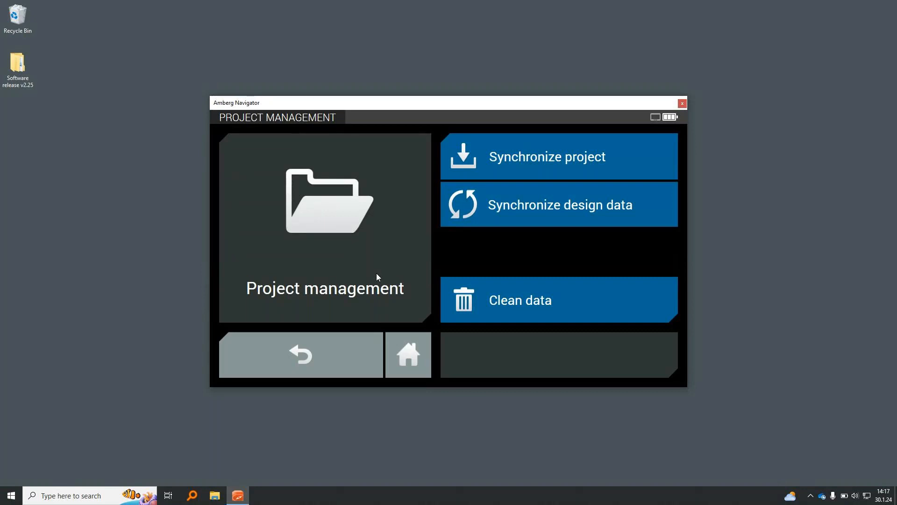
Return to the main menu and review the project information, including the modification and export dates and times.
{"action": "left_click", "coordinate": [301, 352]}
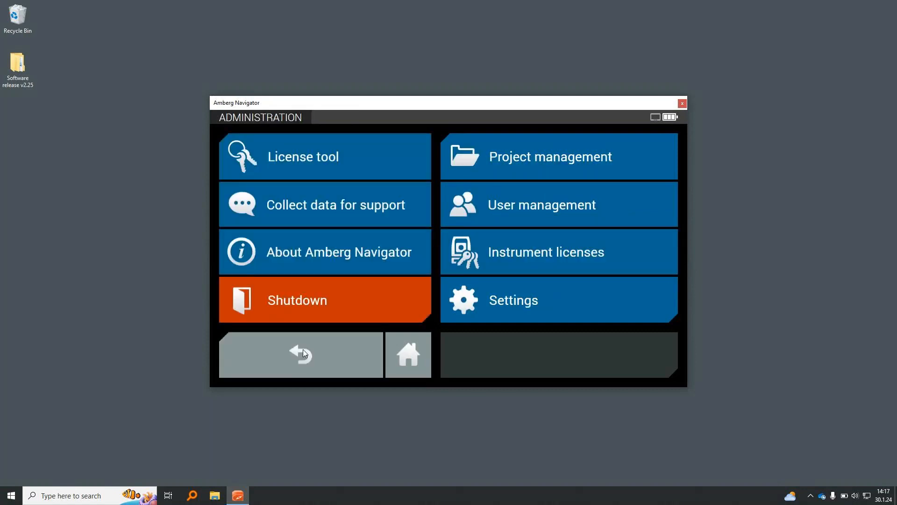
{"action": "left_click", "coordinate": [303, 352]}
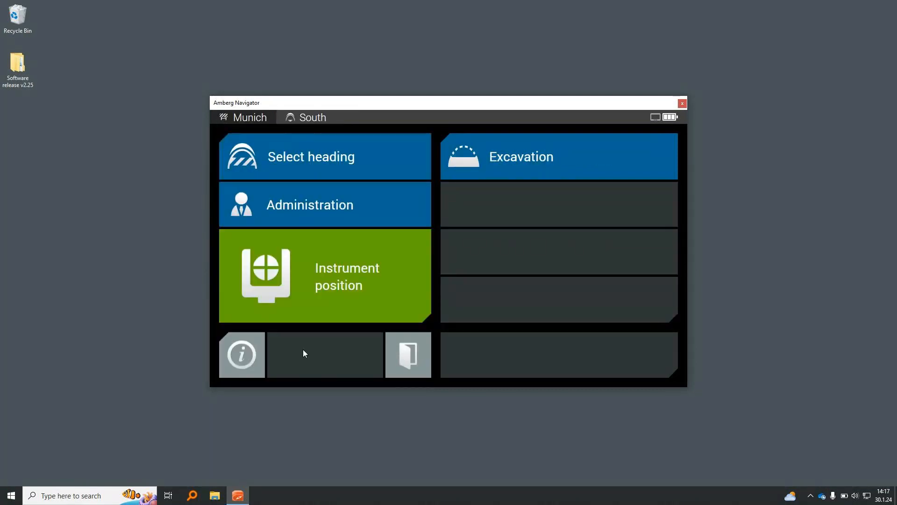
{"action": "left_click", "coordinate": [243, 355]}
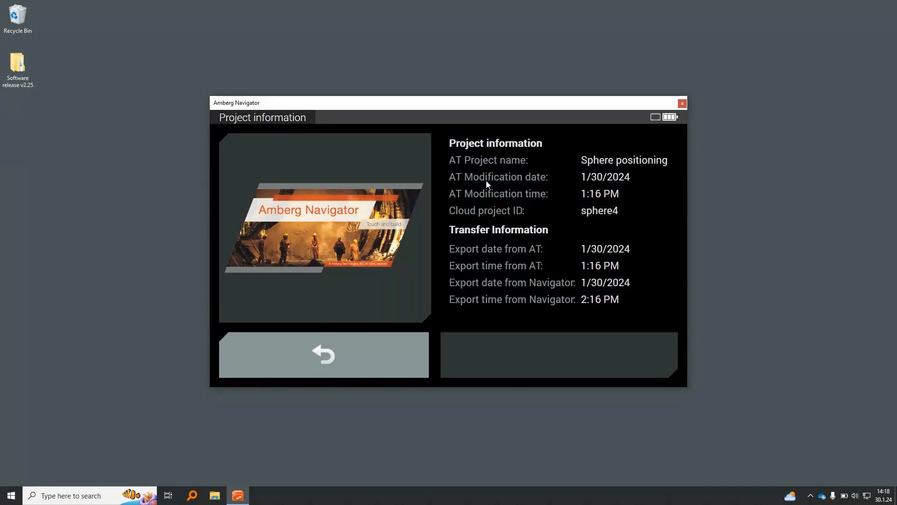
{"action": "left_click", "coordinate": [314, 352]}
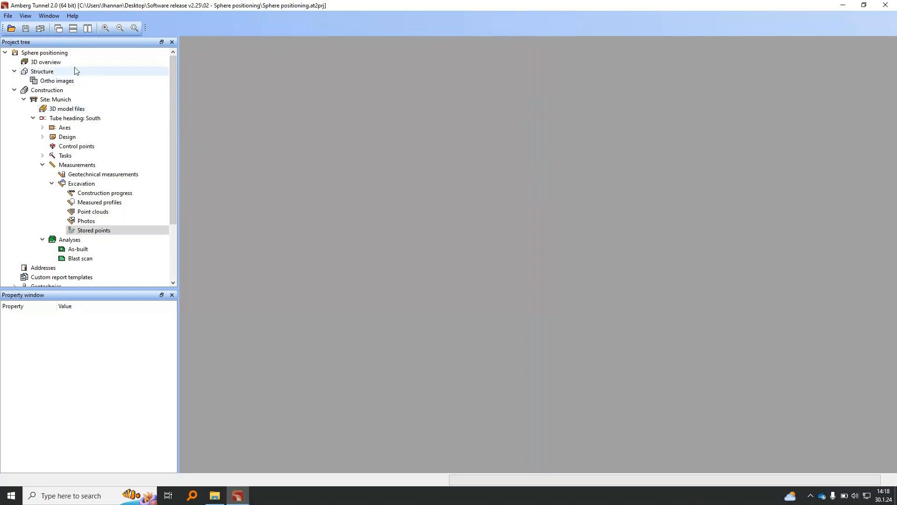
Switch to Amberg Tunnel and synchronize the Sphere positioning project with the Amberg Navigator Cloud.
{"action": "right_click", "coordinate": [60, 55]}
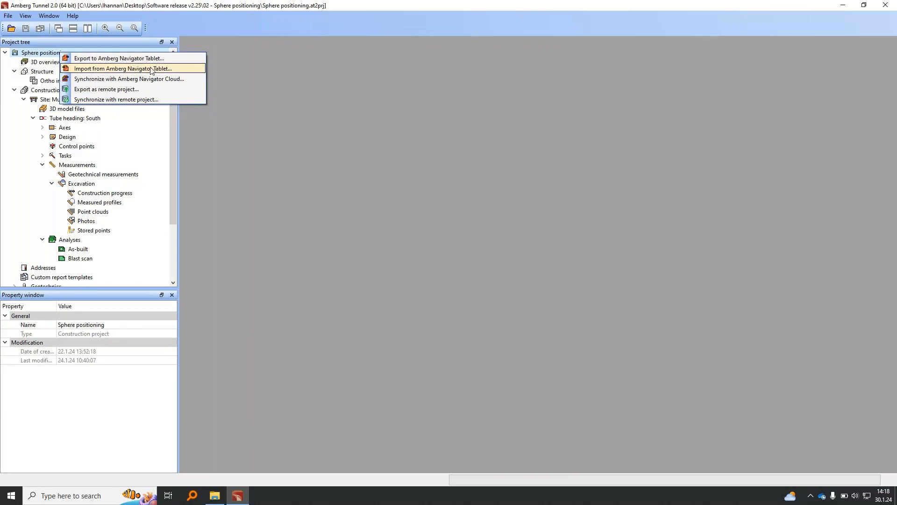
{"action": "left_click", "coordinate": [159, 78]}
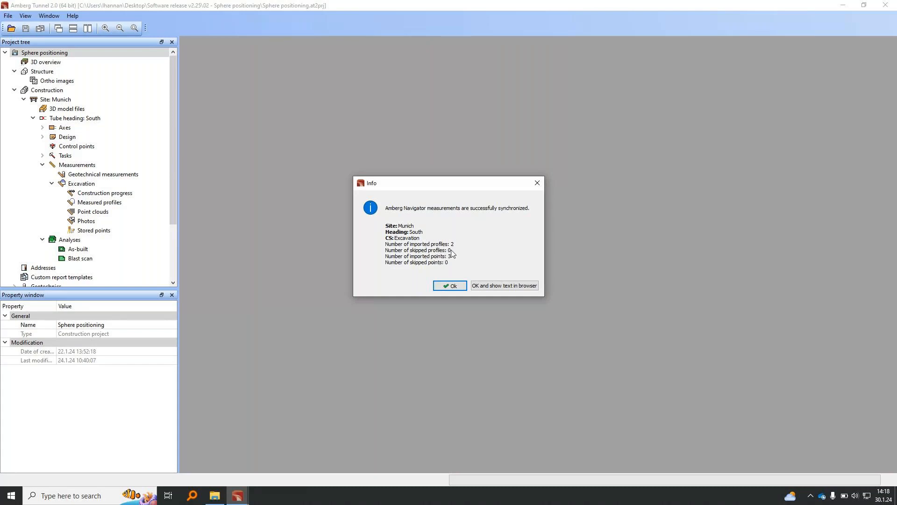
{"action": "left_click", "coordinate": [442, 287]}
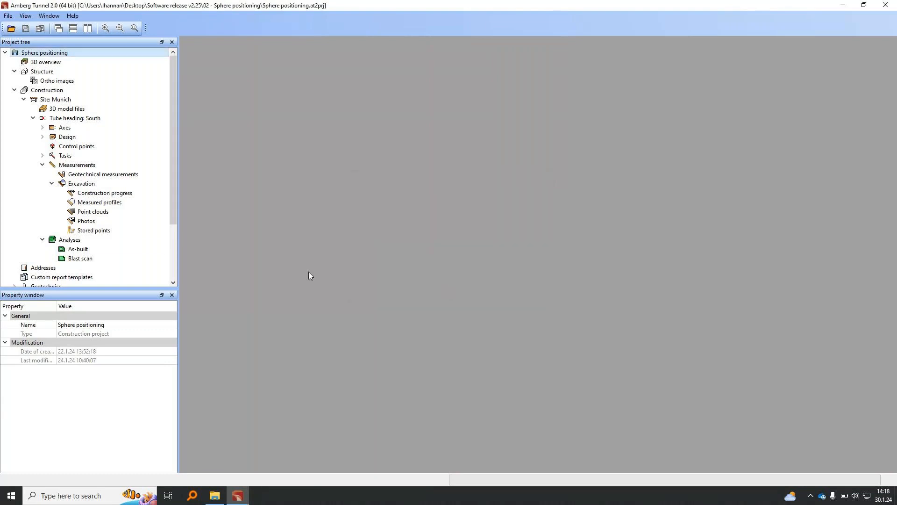
Open the measured profiles of Excavation, view both profiles, and merge them into one.
{"action": "double_click", "coordinate": [106, 202]}
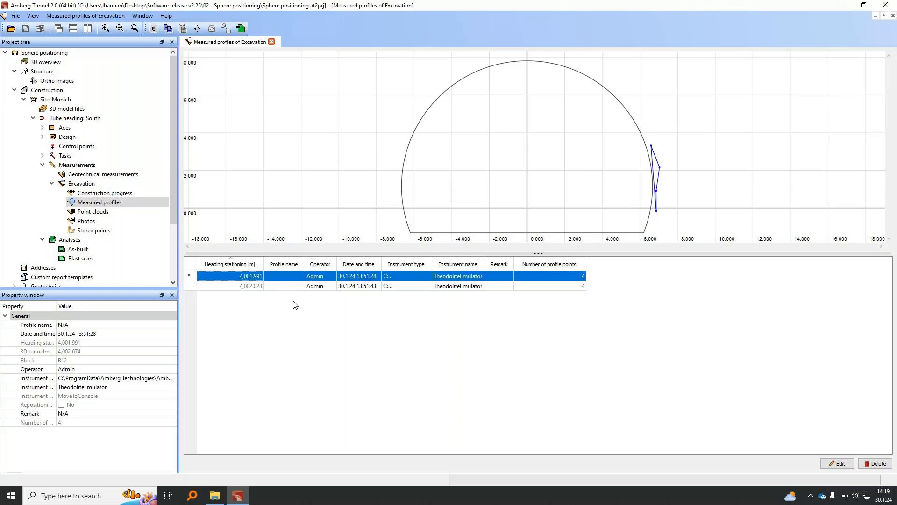
{"action": "left_click", "coordinate": [286, 286]}
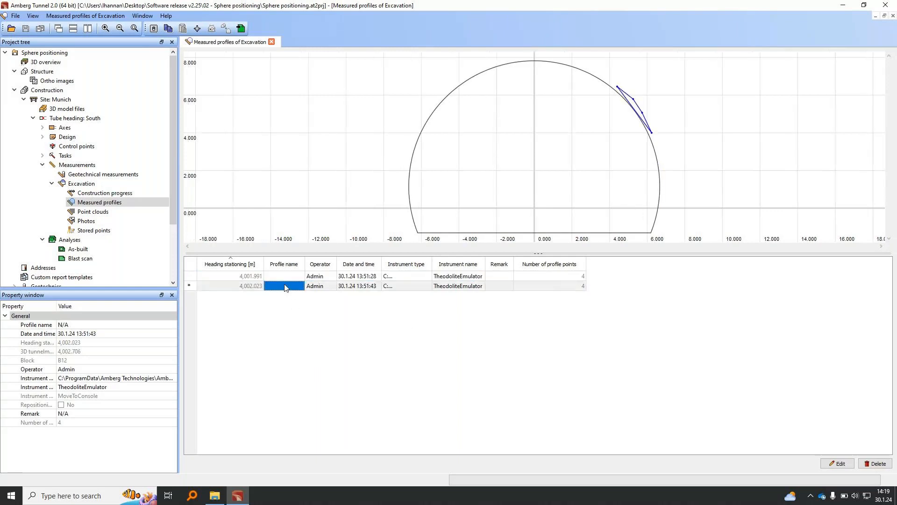
{"action": "left_click", "coordinate": [285, 276]}
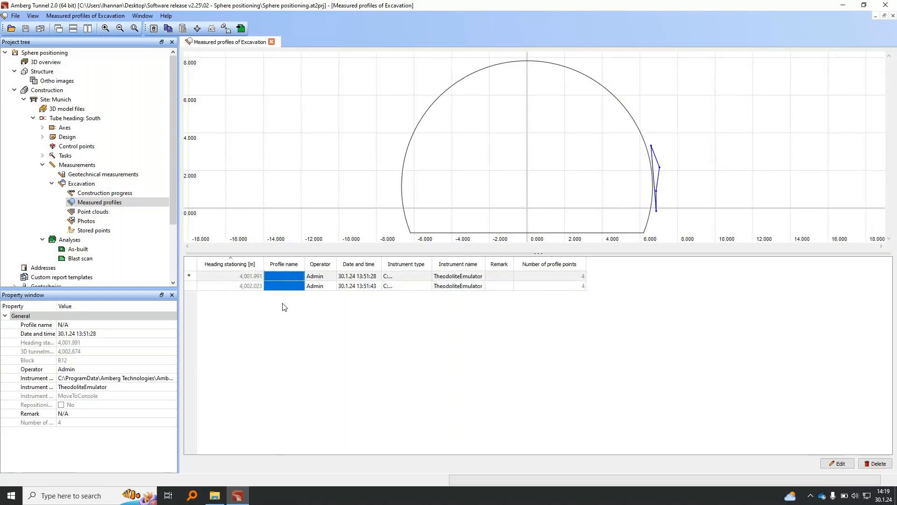
{"action": "right_click", "coordinate": [284, 286]}
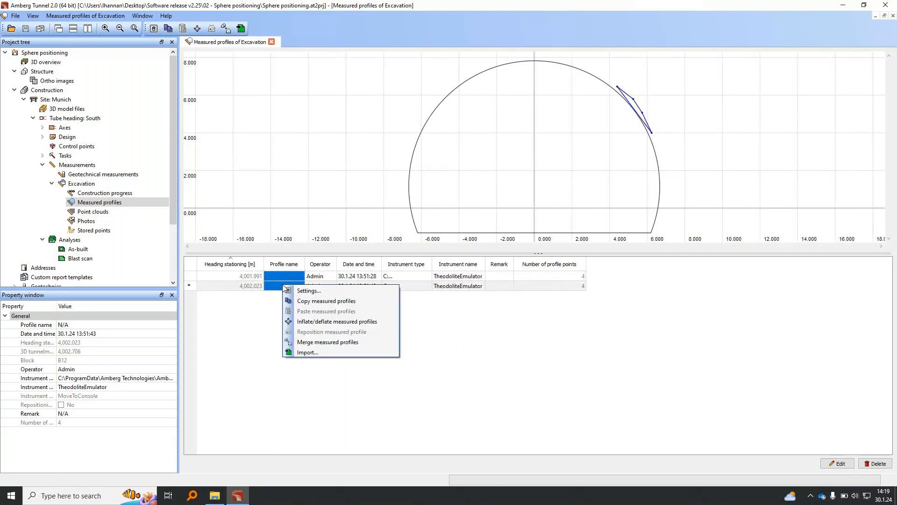
{"action": "left_click", "coordinate": [322, 341]}
Delete the two original source profiles, keeping the merged one, then save and close the measured profiles.
{"action": "left_click", "coordinate": [877, 464]}
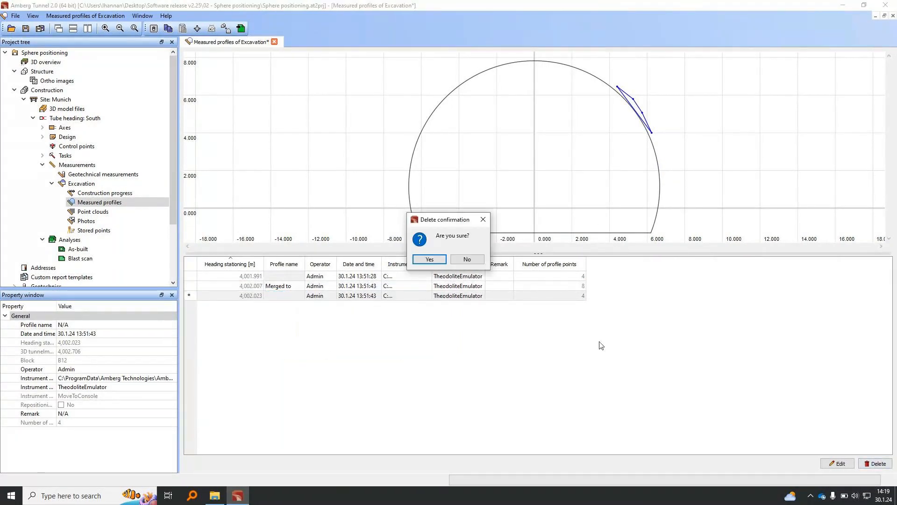
{"action": "left_click", "coordinate": [429, 259]}
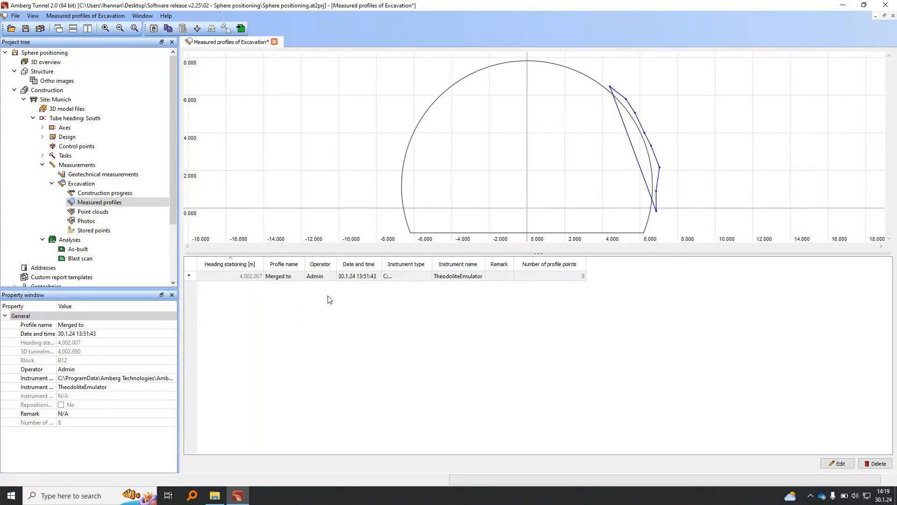
{"action": "key", "text": "ctrl+s"}
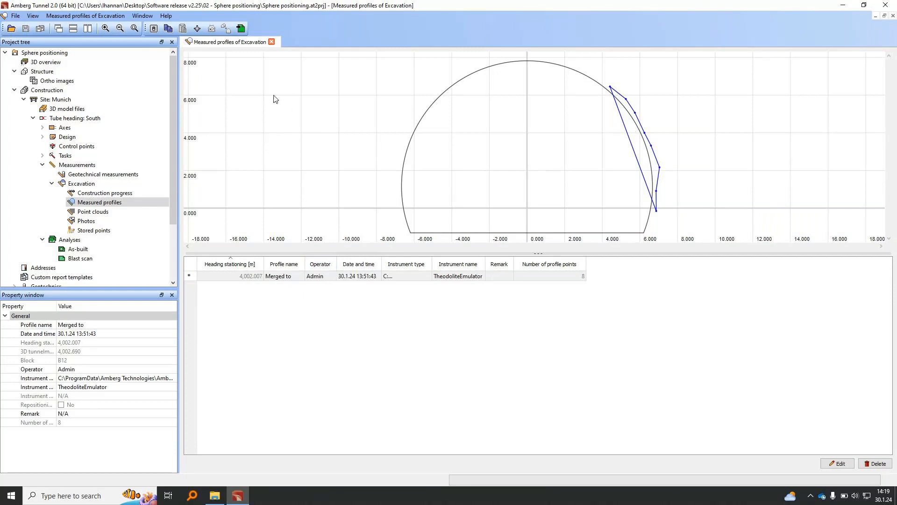
{"action": "left_click", "coordinate": [271, 42]}
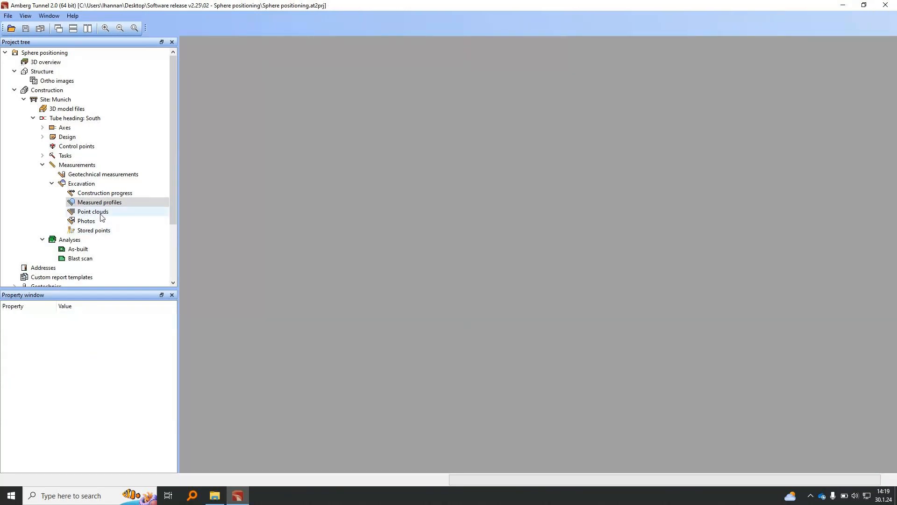
Open the Excavation photos and view the image 0002_101129_GbC-NE_Tm509.6.
{"action": "double_click", "coordinate": [98, 222]}
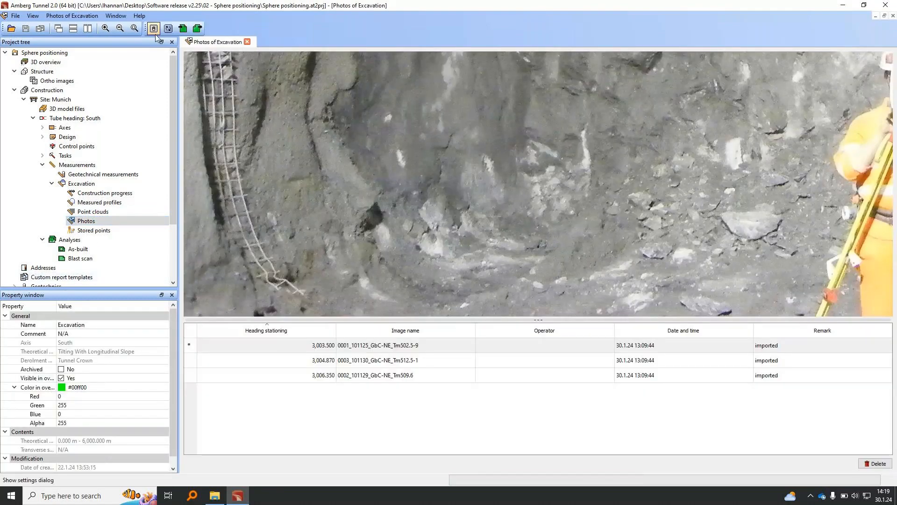
{"action": "left_click", "coordinate": [340, 375]}
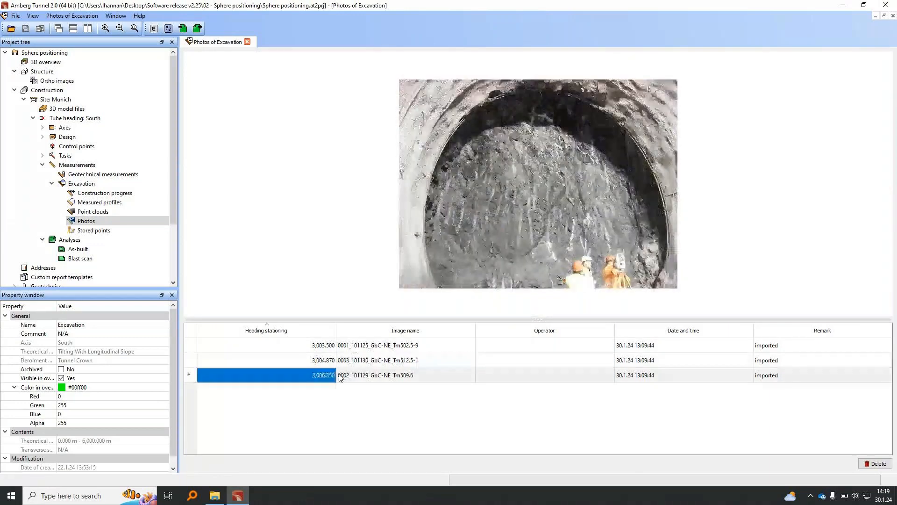
{"action": "left_click", "coordinate": [247, 42]}
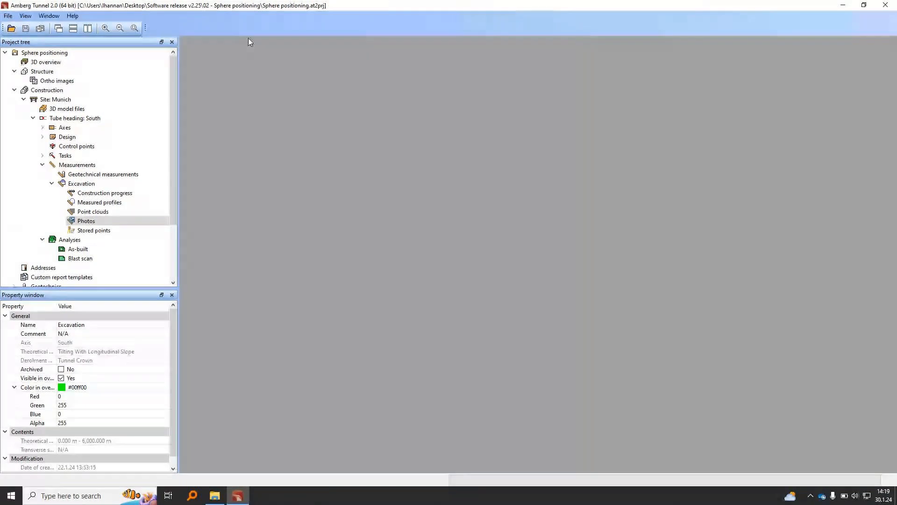
Open the stored points of Excavation and examine the properties of points 64, 65 and 66.
{"action": "double_click", "coordinate": [95, 230]}
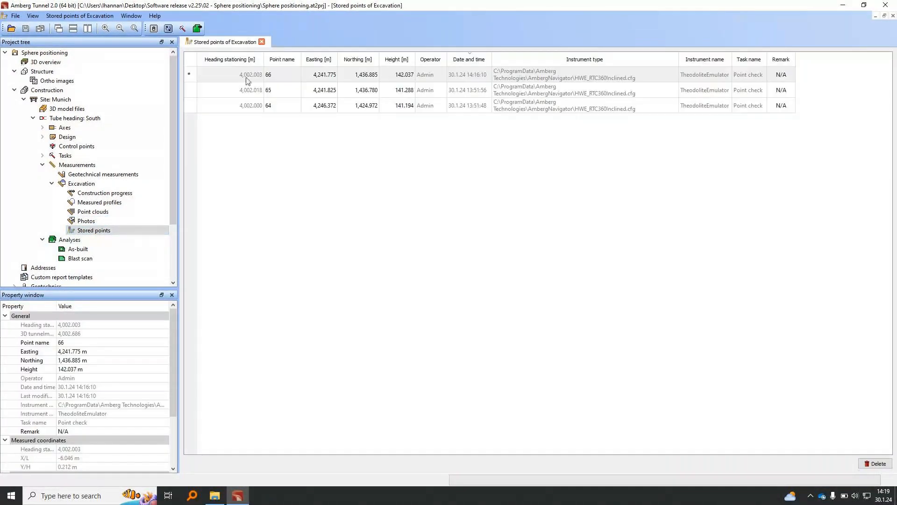
{"action": "left_click", "coordinate": [246, 88]}
{"action": "left_click", "coordinate": [241, 107]}
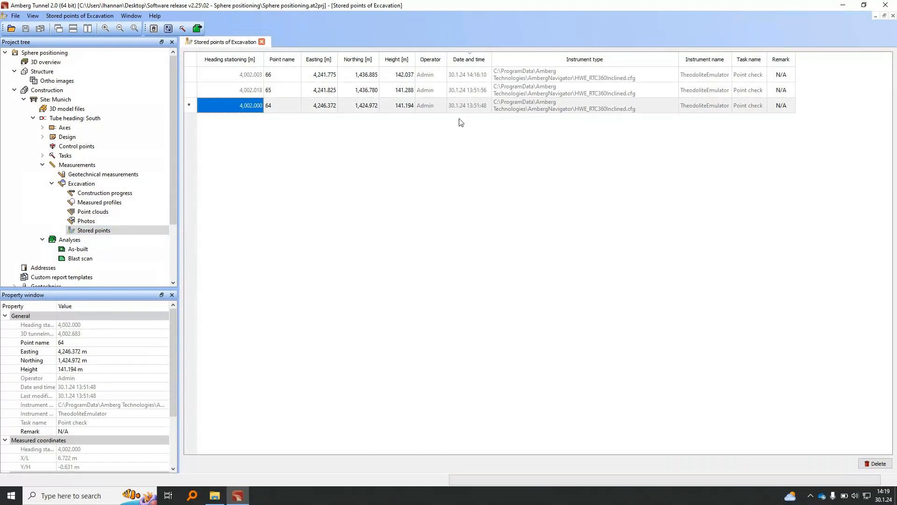
{"action": "left_click", "coordinate": [230, 93]}
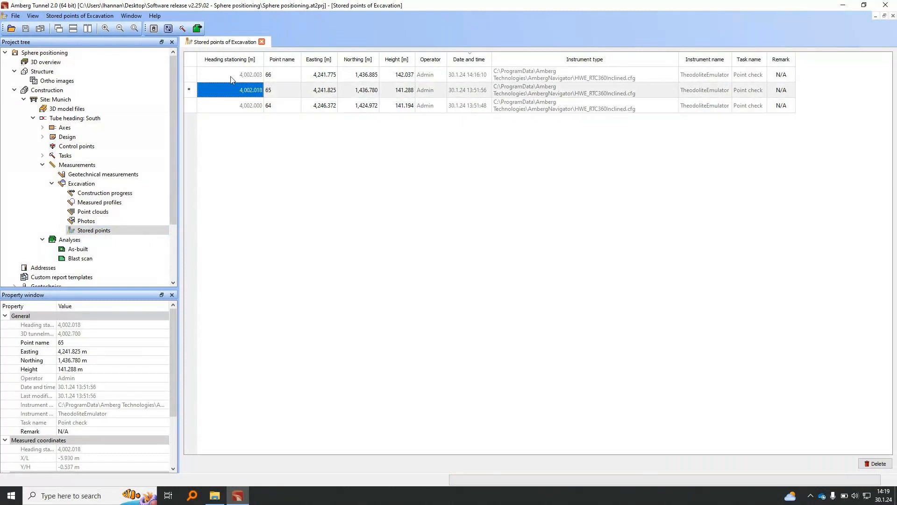
{"action": "left_click", "coordinate": [232, 78]}
{"action": "left_click", "coordinate": [226, 89]}
{"action": "left_click", "coordinate": [262, 42]}
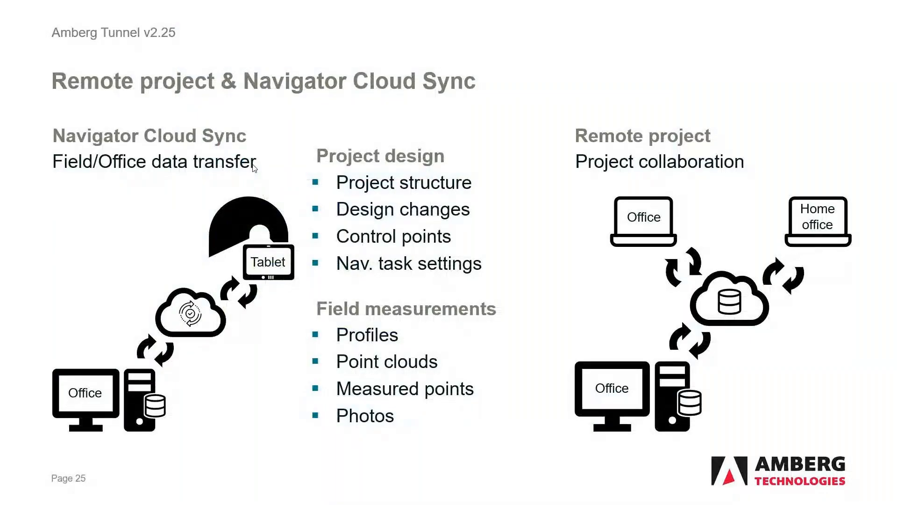
{"action": "key", "text": "Right"}
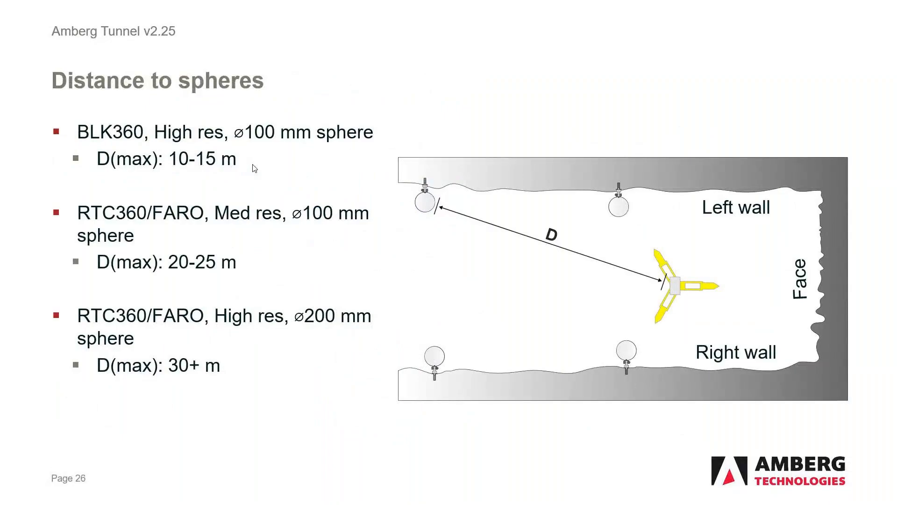
{"action": "key", "text": "alt+Tab"}
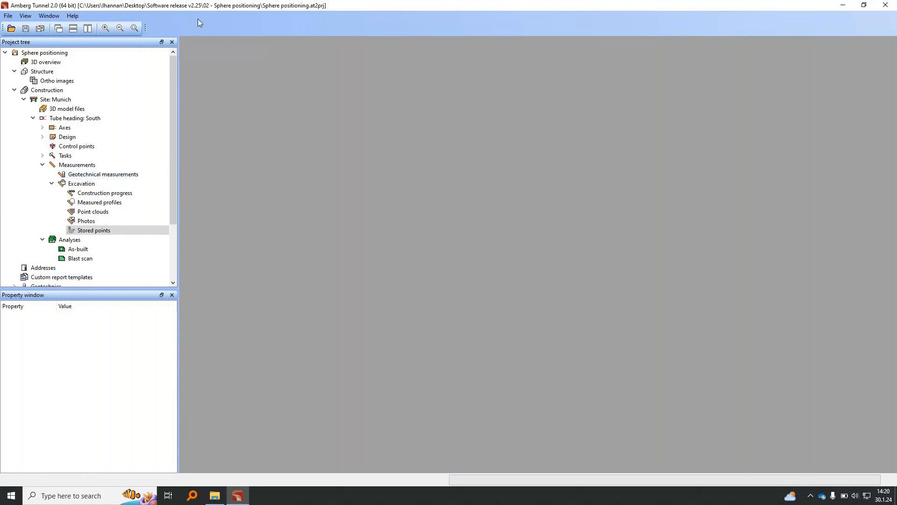
Open the point clouds of Excavation and compare the positions of Ost_2_001 and Ost_2_001 (copy) on the plan.
{"action": "left_click", "coordinate": [107, 213]}
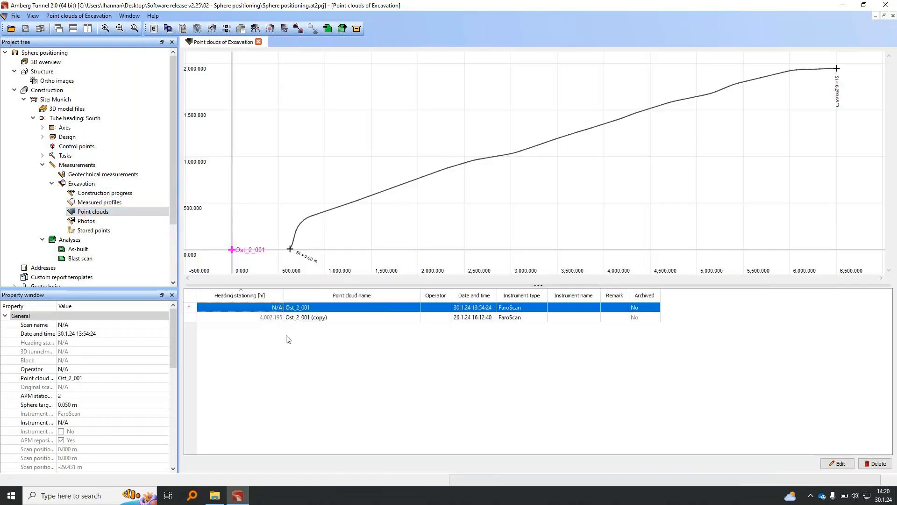
{"action": "left_click", "coordinate": [318, 319]}
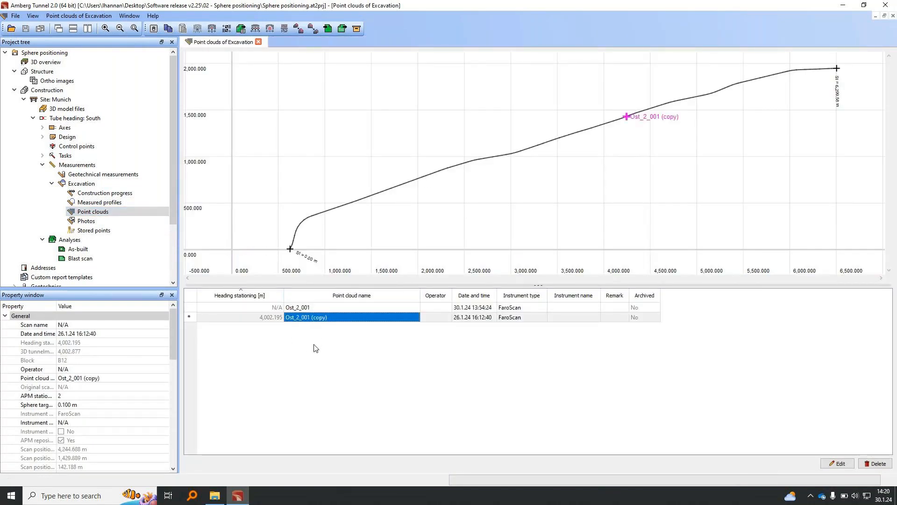
{"action": "key", "text": "Up"}
{"action": "left_click", "coordinate": [298, 321]}
{"action": "left_click", "coordinate": [332, 308]}
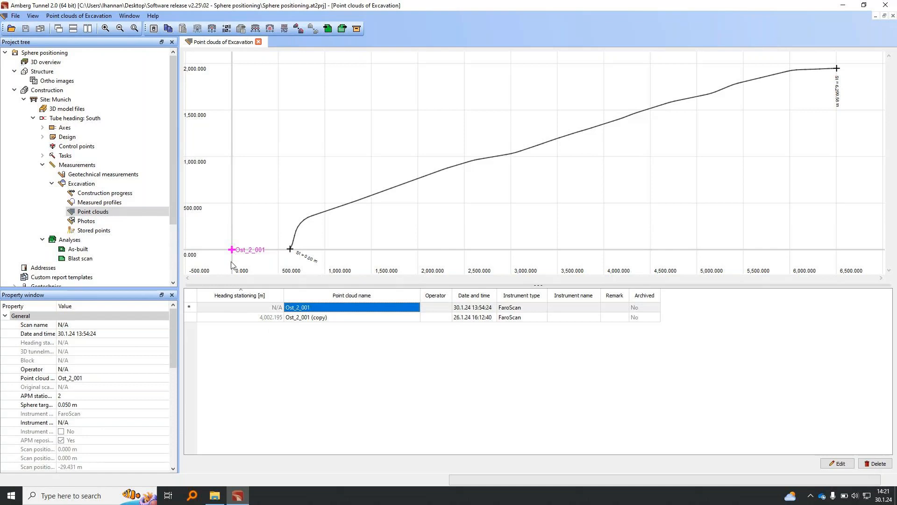
Set the sphere target radius of point cloud Ost_2_001 to 0.1 m and save the point clouds.
{"action": "left_click", "coordinate": [190, 307]}
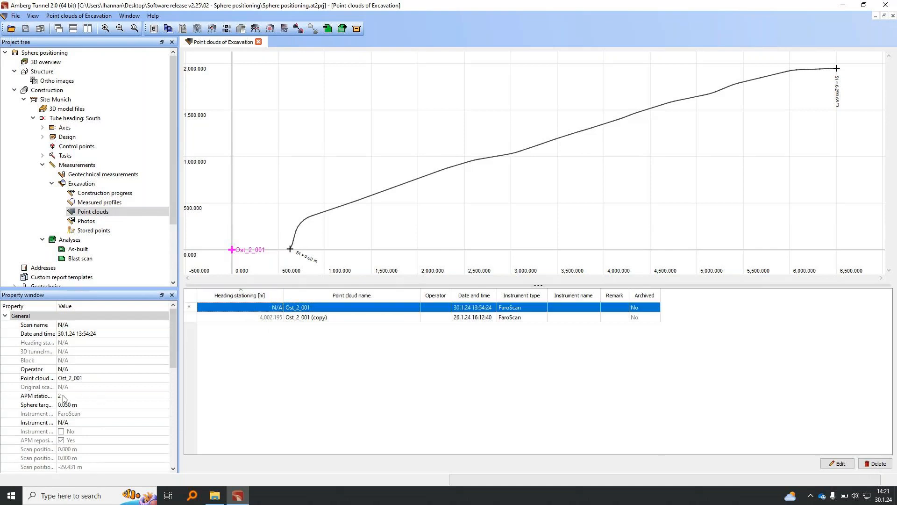
{"action": "left_click_drag", "start_coordinate": [56, 305], "coordinate": [71, 306]}
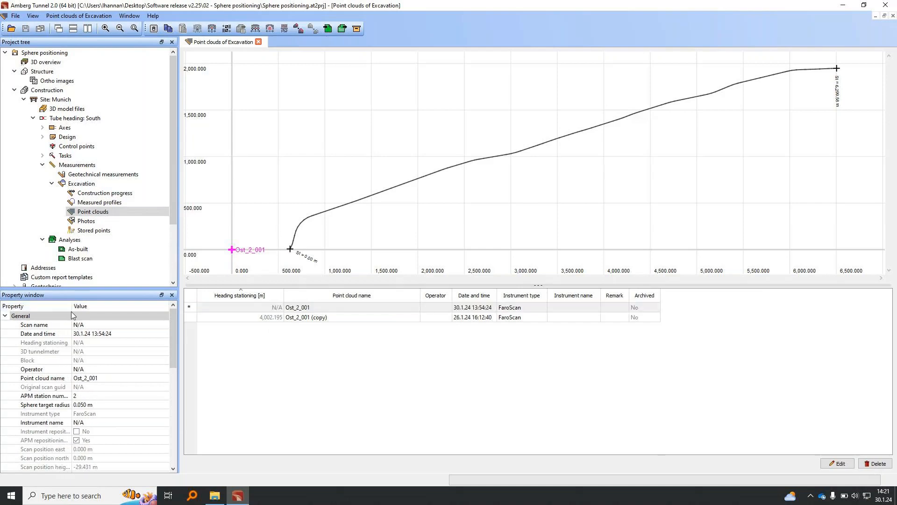
{"action": "left_click", "coordinate": [86, 404]}
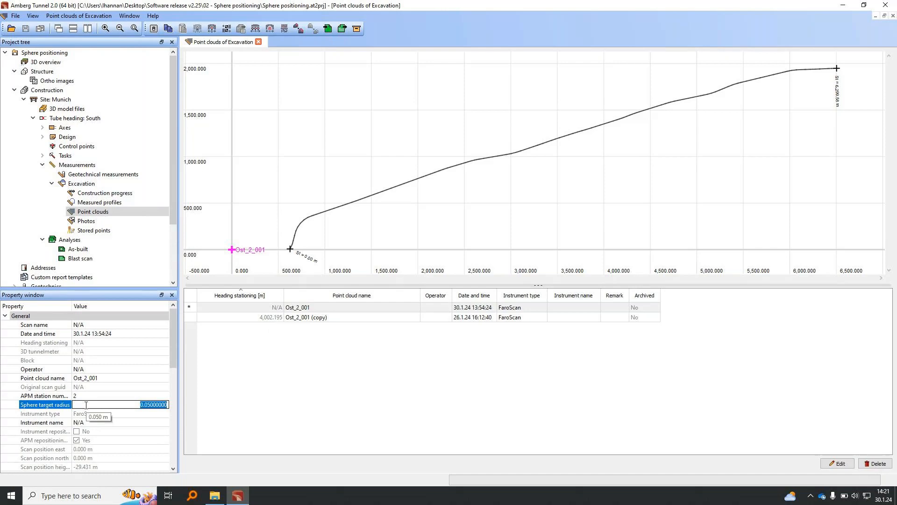
{"action": "type", "text": "0.1"}
{"action": "key", "text": "Return"}
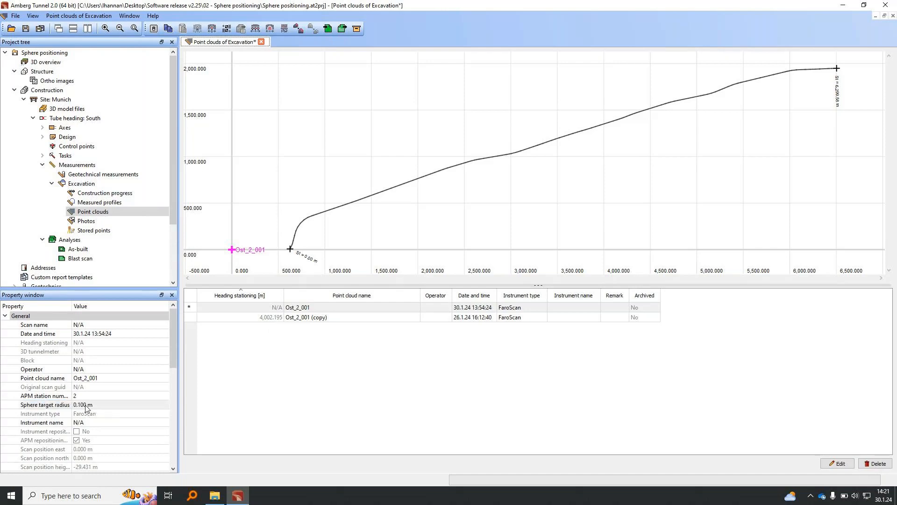
{"action": "key", "text": "ctrl+s"}
Start repositioning Ost_2_001 by spheres, using the control point coordinates valid now and including geotechnical measurements.
{"action": "left_click", "coordinate": [193, 308]}
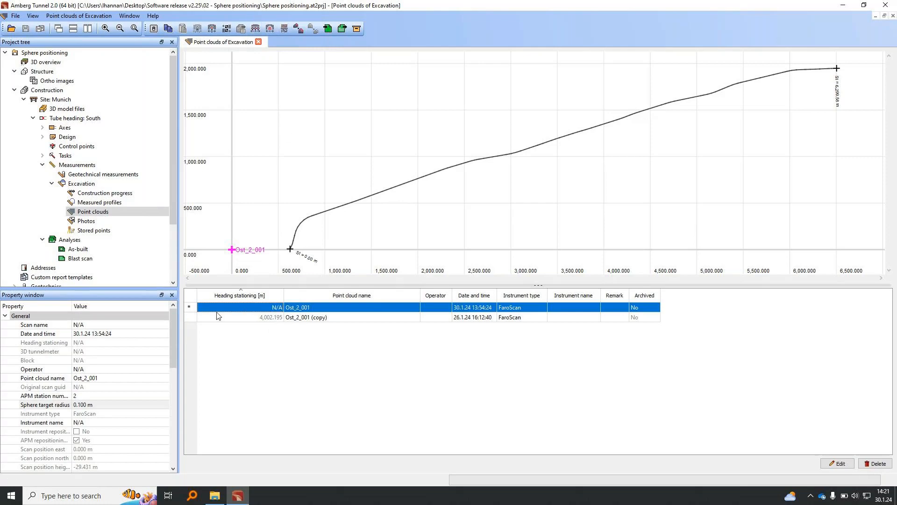
{"action": "right_click", "coordinate": [193, 309]}
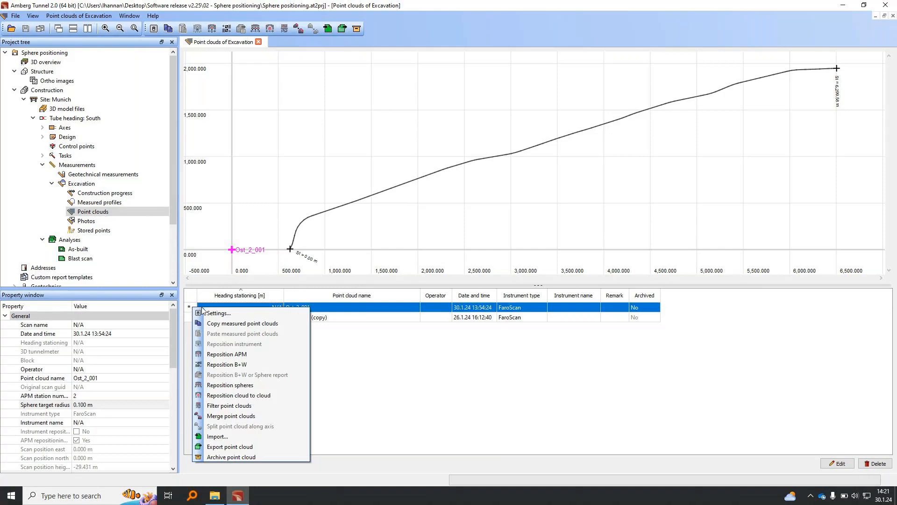
{"action": "left_click", "coordinate": [263, 386]}
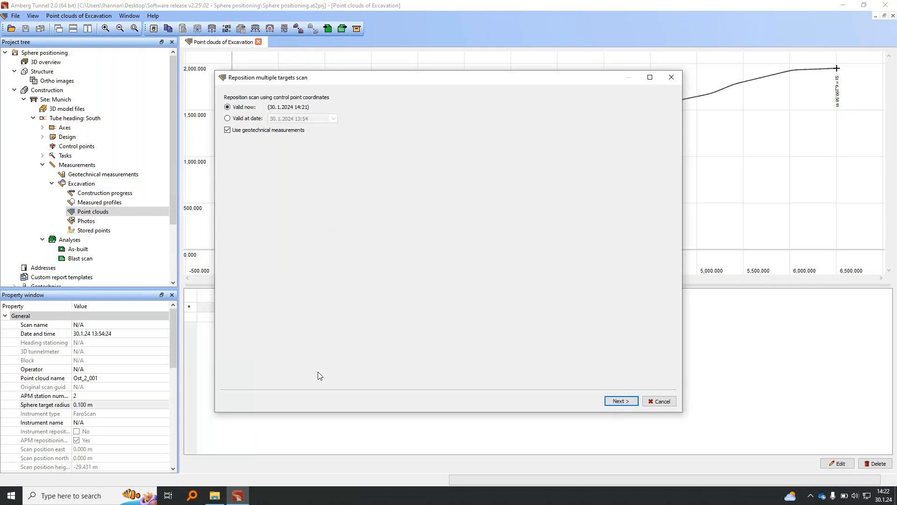
{"action": "left_click", "coordinate": [621, 401]}
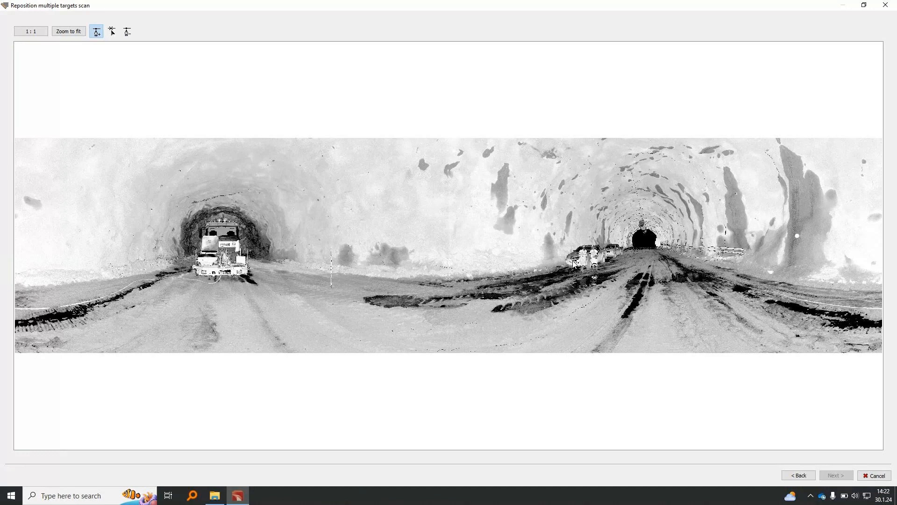
Mark the white sphere on the dark wall streak beyond the pipes as the first target in the scan image.
{"action": "scroll", "coordinate": [513, 255], "scroll_direction": "up", "scroll_amount": 3}
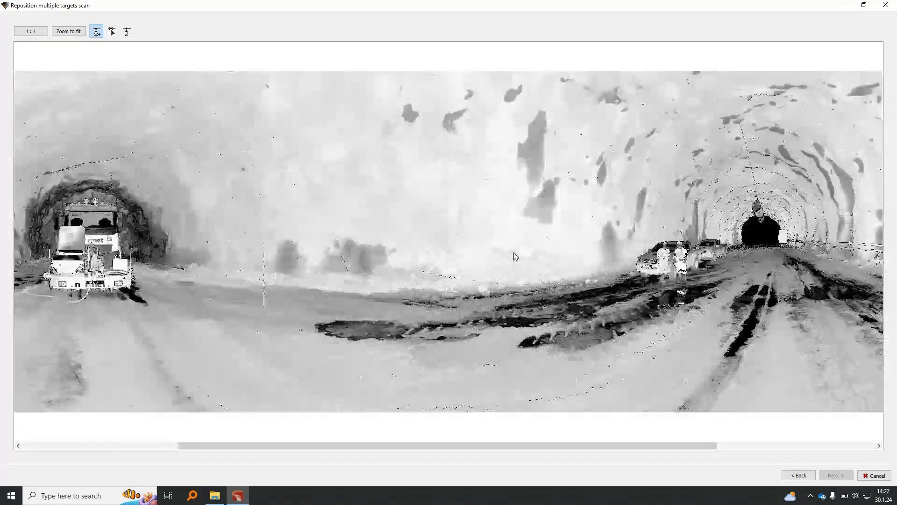
{"action": "scroll", "coordinate": [514, 256], "scroll_direction": "up", "scroll_amount": 2}
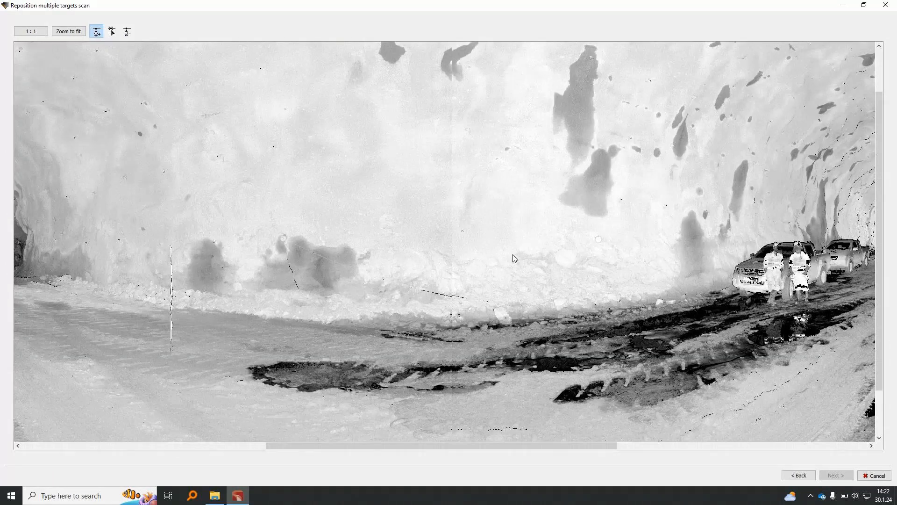
{"action": "left_click_drag", "start_coordinate": [515, 258], "coordinate": [378, 253]}
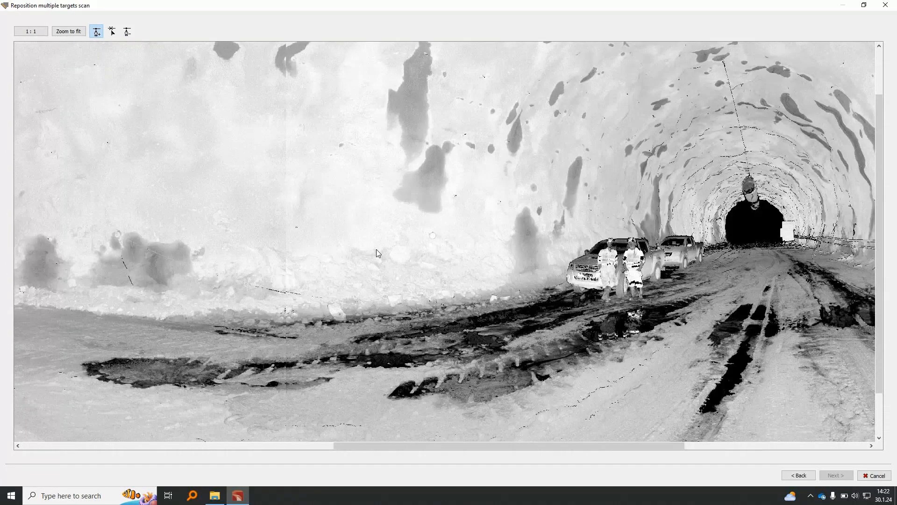
{"action": "scroll", "coordinate": [378, 253], "scroll_direction": "down", "scroll_amount": 2}
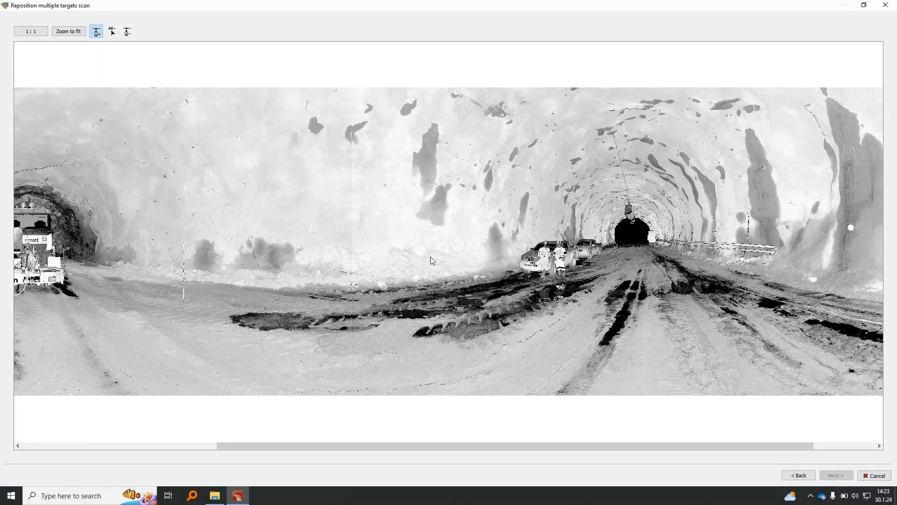
{"action": "scroll", "coordinate": [430, 257], "scroll_direction": "down", "scroll_amount": 1}
{"action": "scroll", "coordinate": [428, 239], "scroll_direction": "up", "scroll_amount": 2}
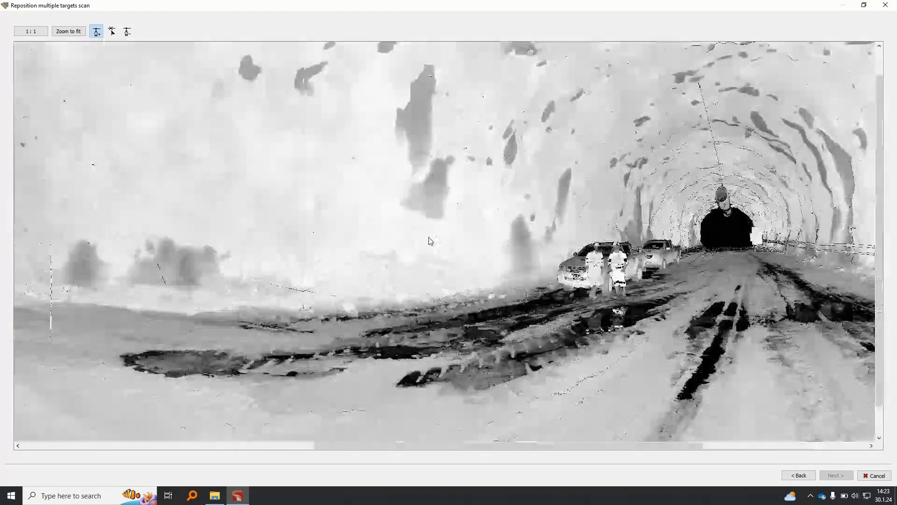
{"action": "scroll", "coordinate": [430, 241], "scroll_direction": "down", "scroll_amount": 4}
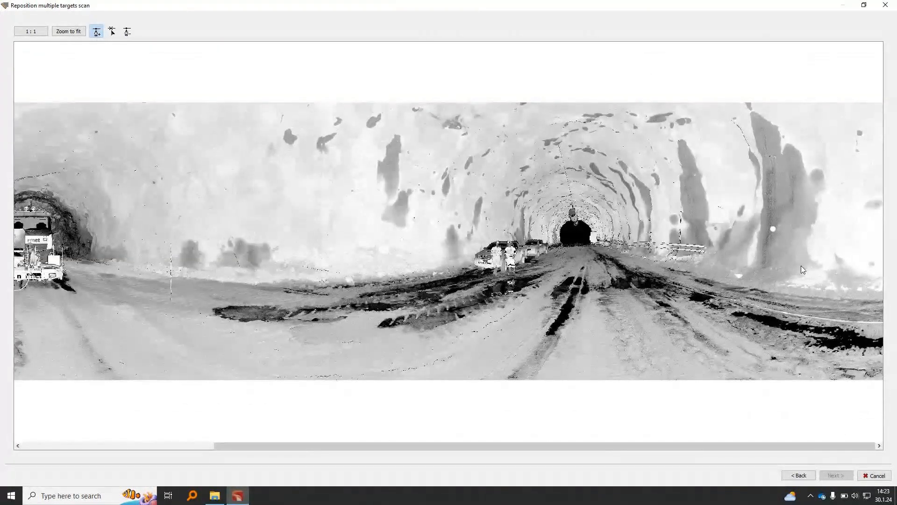
{"action": "left_click_drag", "start_coordinate": [806, 270], "coordinate": [744, 206]}
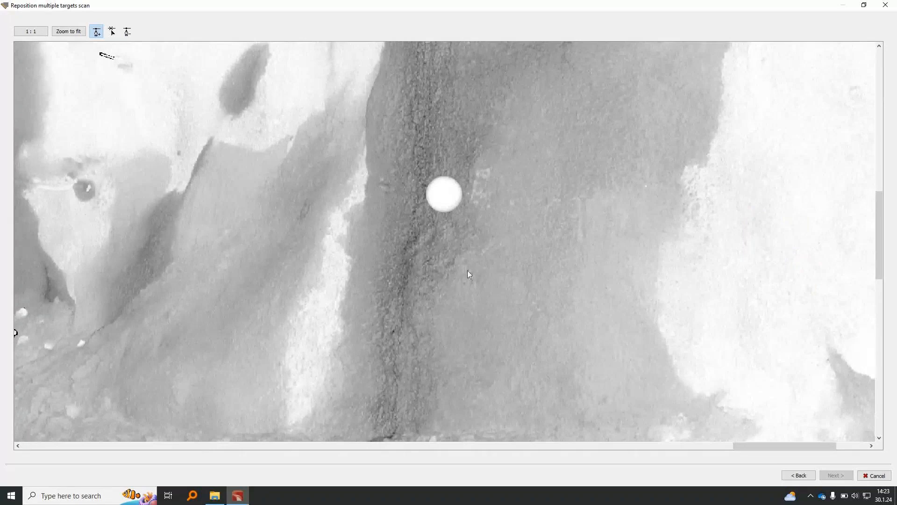
{"action": "left_click_drag", "start_coordinate": [619, 323], "coordinate": [299, 111]}
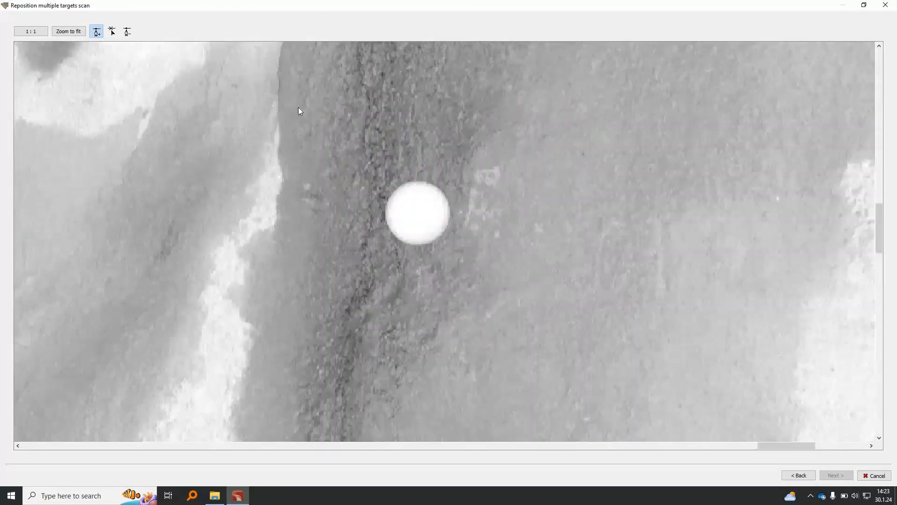
{"action": "left_click", "coordinate": [399, 214]}
{"action": "scroll", "coordinate": [416, 216], "scroll_direction": "down", "scroll_amount": 1}
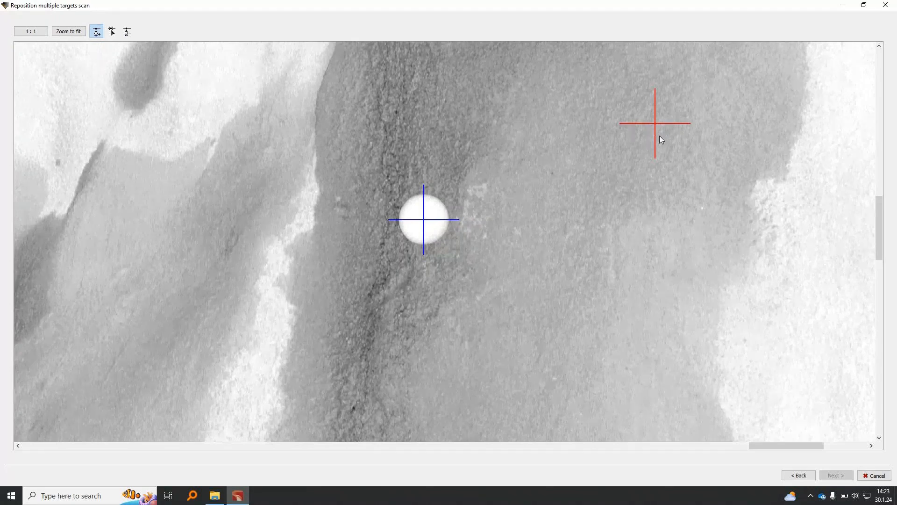
Remove the red target marker from the bare wall beside the sphere and return to adding targets.
{"action": "left_click", "coordinate": [130, 36]}
{"action": "left_click", "coordinate": [654, 124]}
{"action": "left_click", "coordinate": [97, 32]}
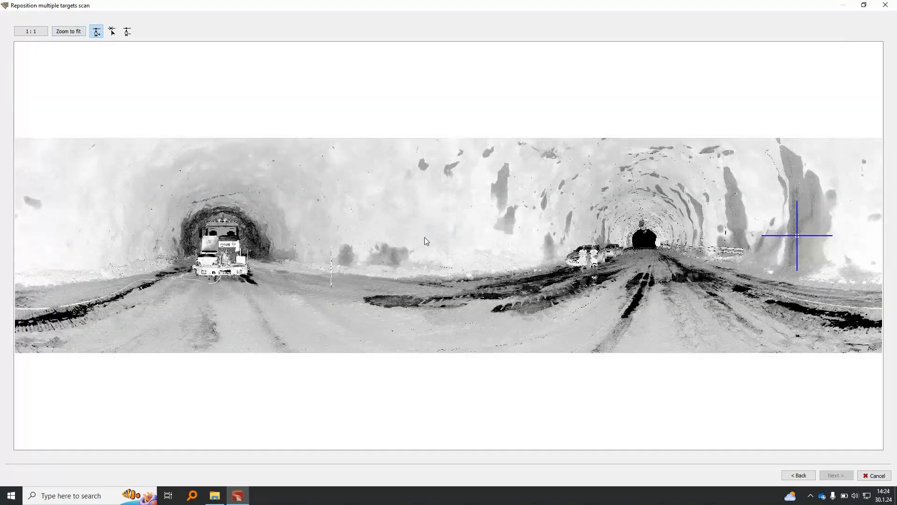
Mark the small sphere above the wall pipes near the dark tunnel opening as the second target.
{"action": "left_click_drag", "start_coordinate": [739, 282], "coordinate": [638, 214]}
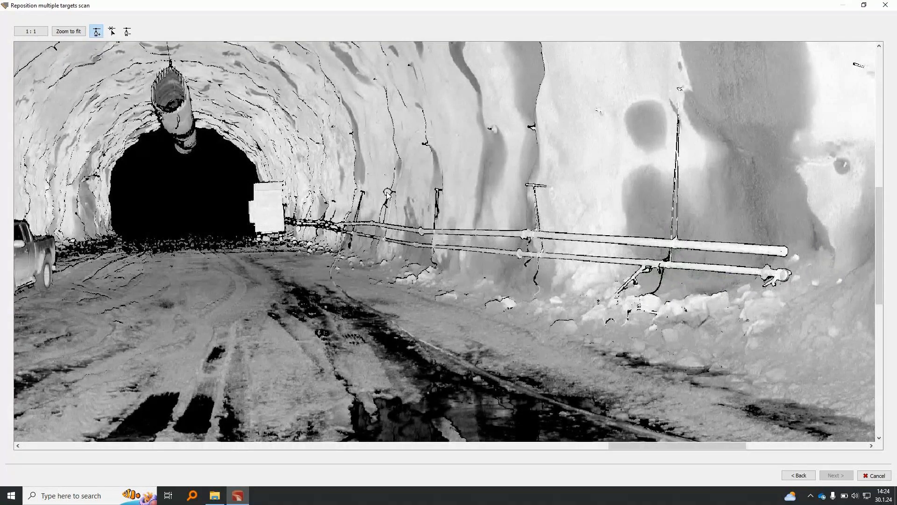
{"action": "scroll", "coordinate": [387, 193], "scroll_direction": "up", "scroll_amount": 5}
{"action": "left_click", "coordinate": [415, 206]}
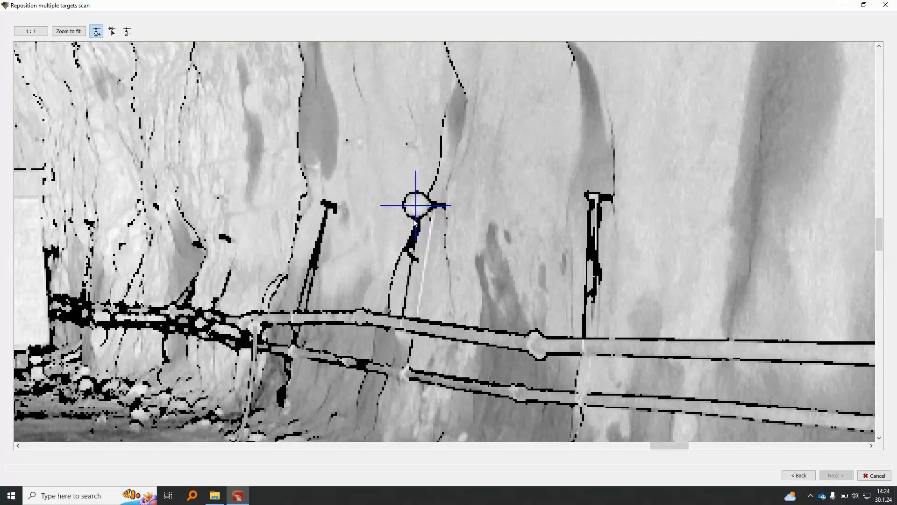
Mark the sphere on the pale wall beside the parked vehicles as the third target and calculate the repositioning.
{"action": "scroll", "coordinate": [414, 222], "scroll_direction": "down", "scroll_amount": 5}
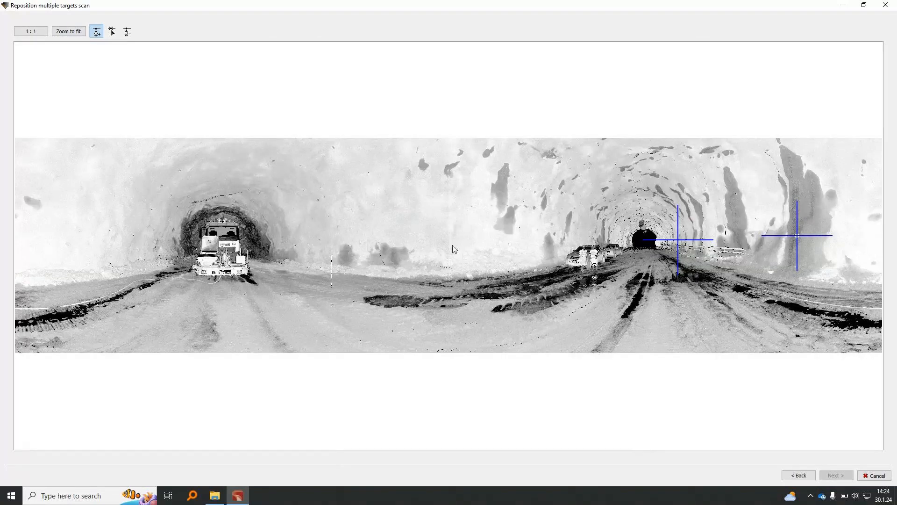
{"action": "left_click_drag", "start_coordinate": [655, 275], "coordinate": [429, 227]}
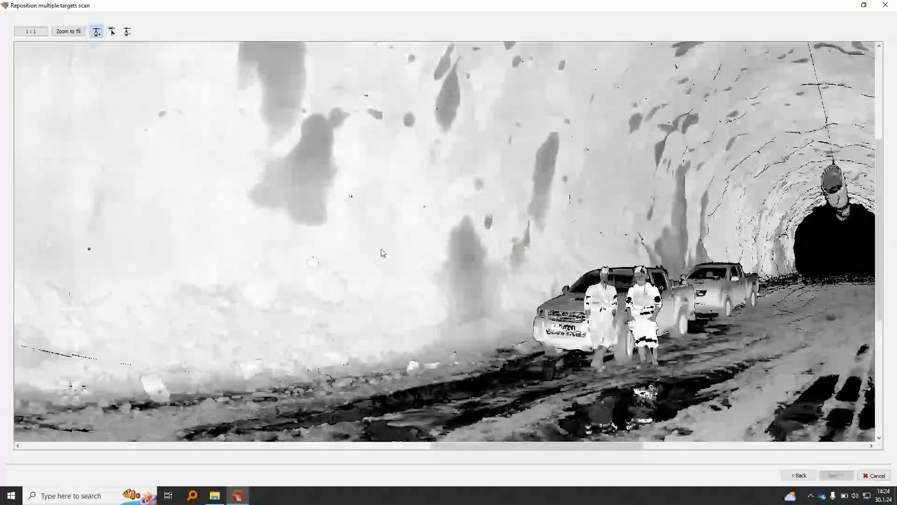
{"action": "left_click_drag", "start_coordinate": [371, 301], "coordinate": [358, 275]}
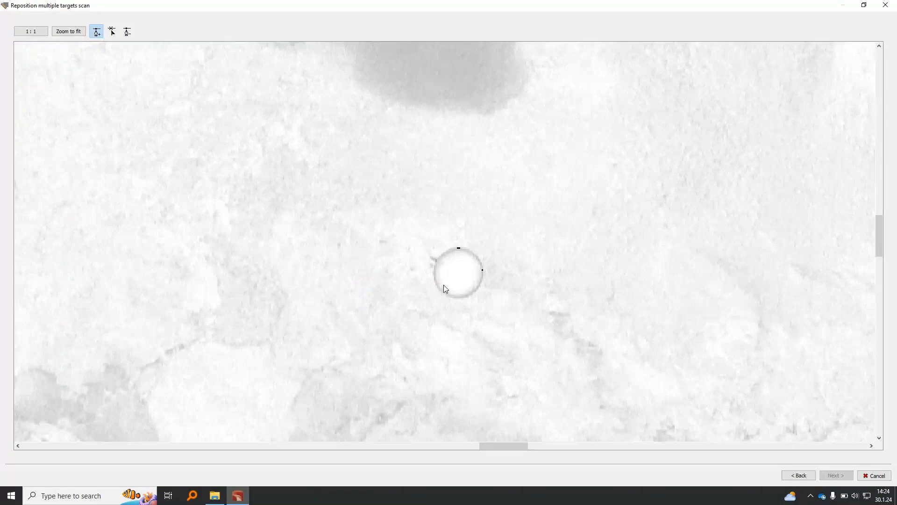
{"action": "left_click", "coordinate": [444, 285]}
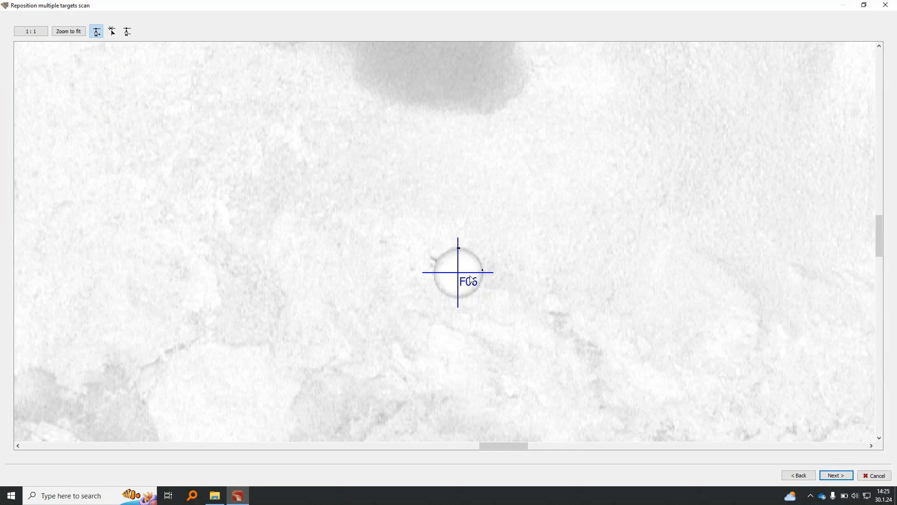
{"action": "scroll", "coordinate": [469, 280], "scroll_direction": "down", "scroll_amount": 5}
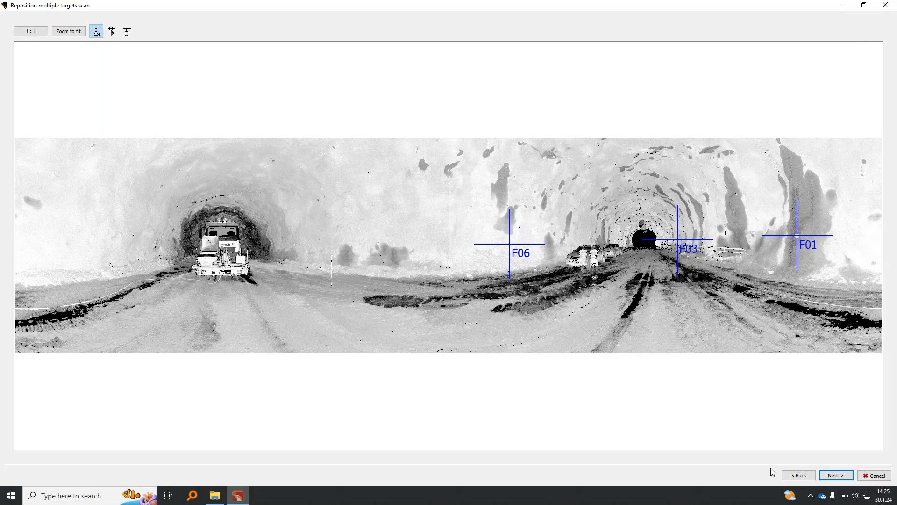
{"action": "left_click", "coordinate": [836, 476]}
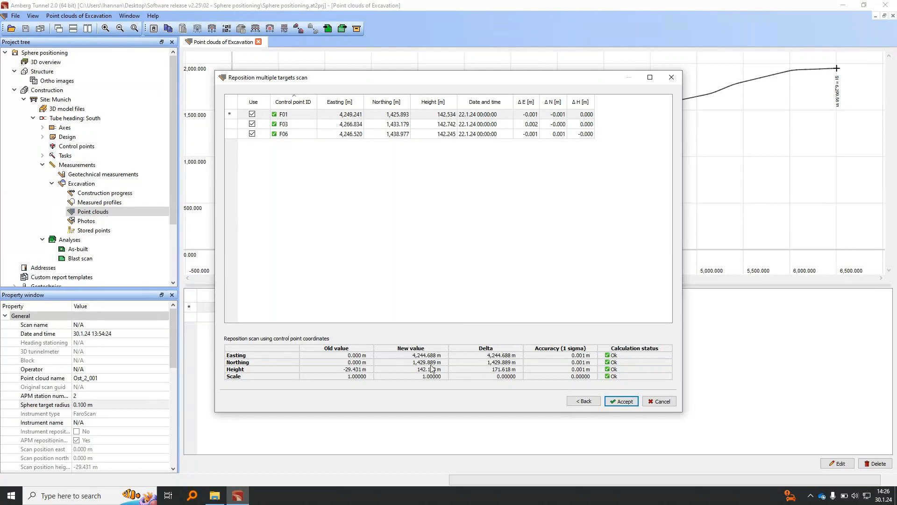
Exclude control point F03 from the repositioning calculation, then include it again.
{"action": "left_click", "coordinate": [252, 124]}
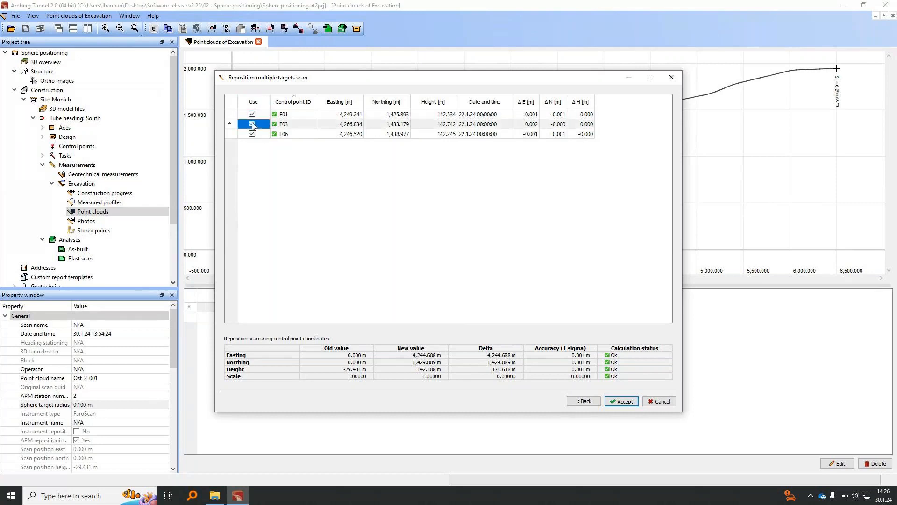
{"action": "left_click", "coordinate": [252, 124]}
{"action": "left_click", "coordinate": [252, 124]}
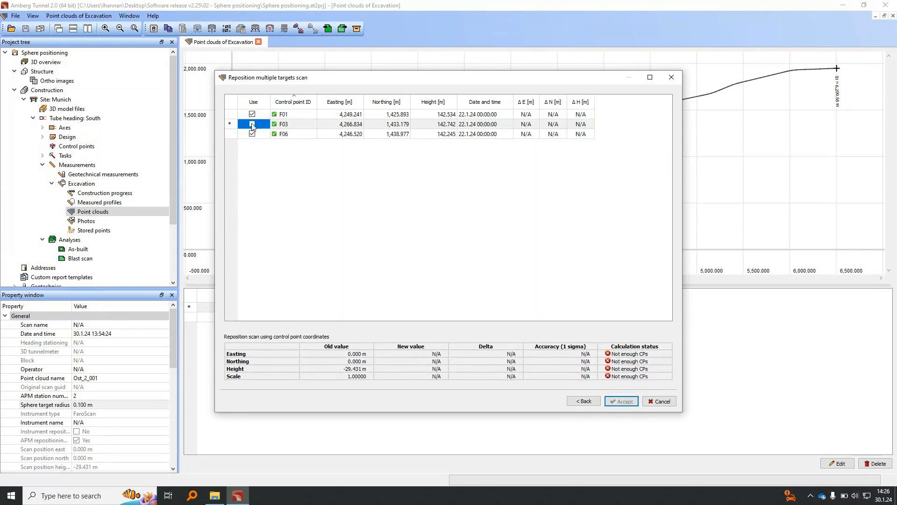
{"action": "left_click", "coordinate": [253, 125]}
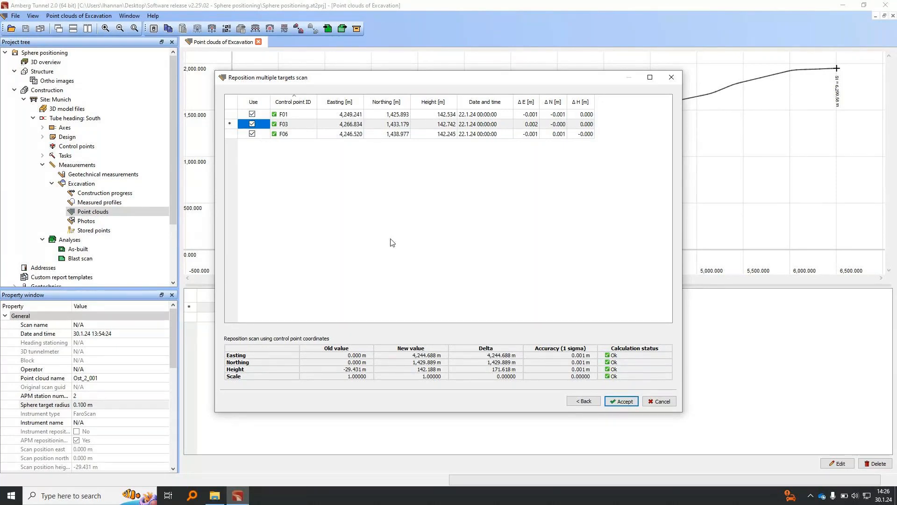
Accept the repositioning of Ost_2_001 with control points F01, F03 and F06, and save the point clouds.
{"action": "left_click", "coordinate": [619, 401]}
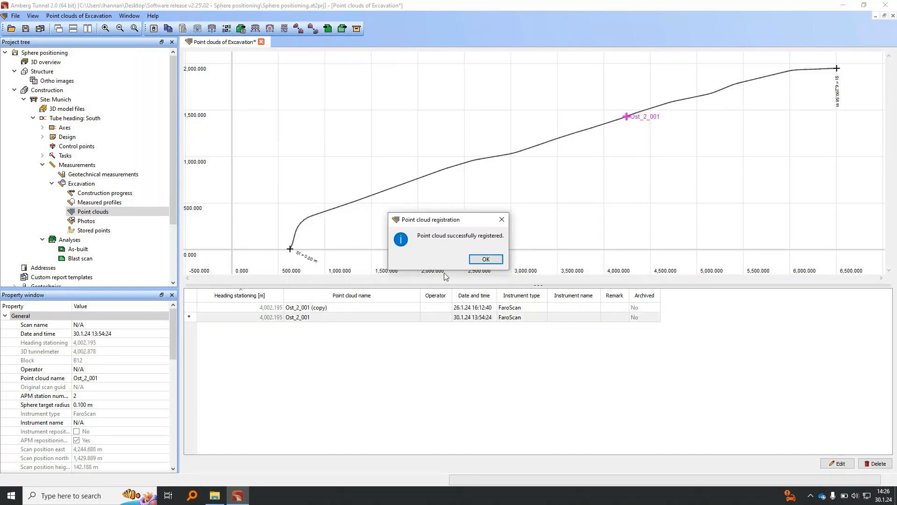
{"action": "left_click", "coordinate": [481, 260]}
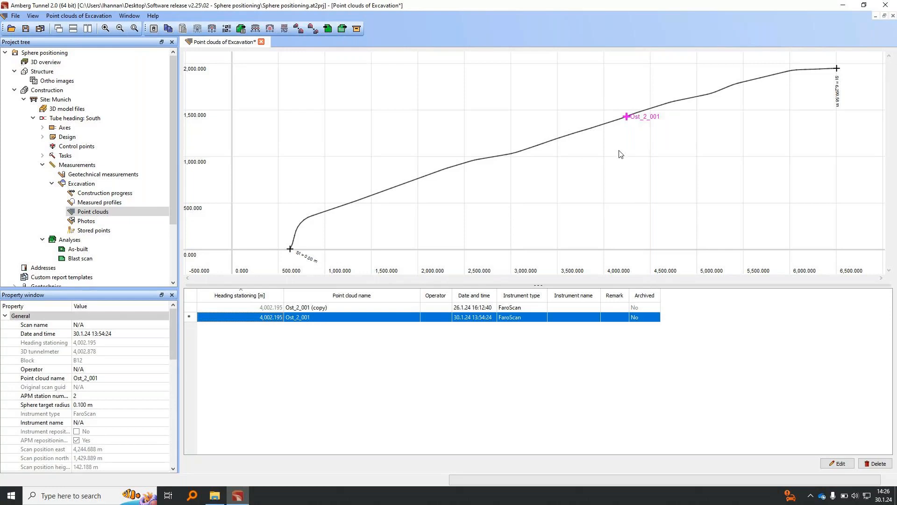
{"action": "key", "text": "ctrl+s"}
Compare Ost_2_001 with Ost_2_001 (copy) and examine the copy's control point deviations under Positioning.
{"action": "left_click", "coordinate": [312, 309]}
{"action": "left_click", "coordinate": [304, 318]}
{"action": "left_click", "coordinate": [305, 307]}
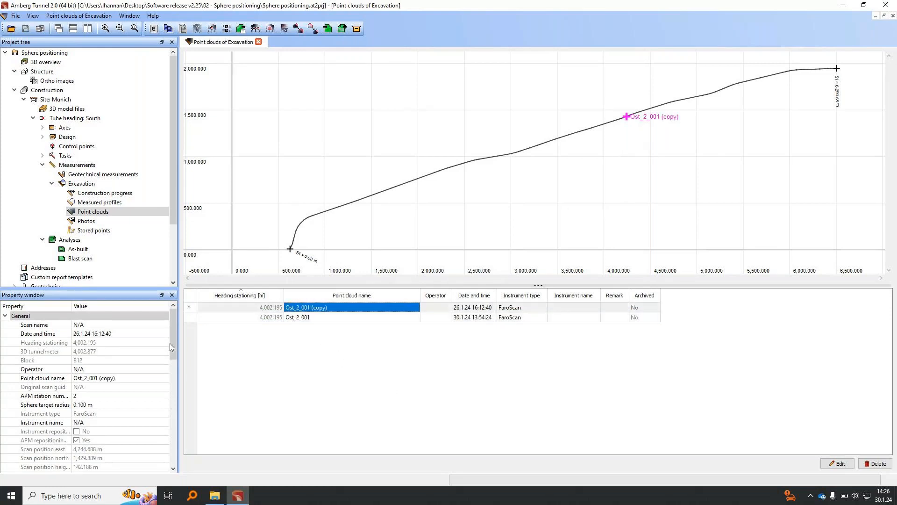
{"action": "left_click_drag", "start_coordinate": [175, 321], "coordinate": [169, 430]}
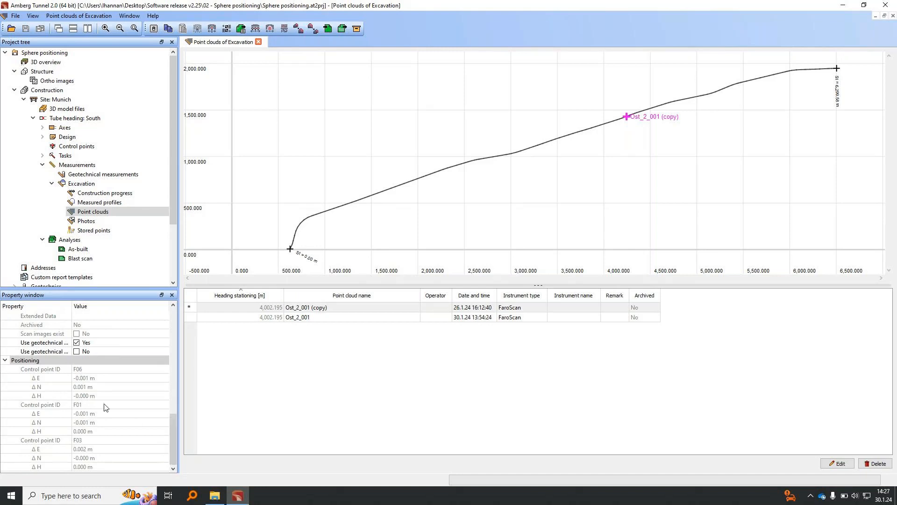
Export the sphere repositioning report of Ost_2_001 (copy) to the Desktop as RegistrationReport-Ost_2_001 (copy).txt.
{"action": "right_click", "coordinate": [322, 311]}
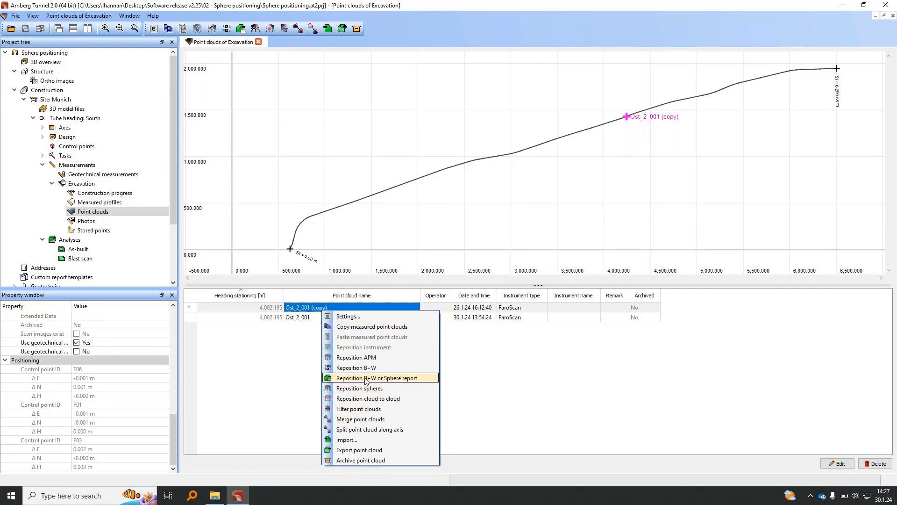
{"action": "left_click", "coordinate": [398, 378]}
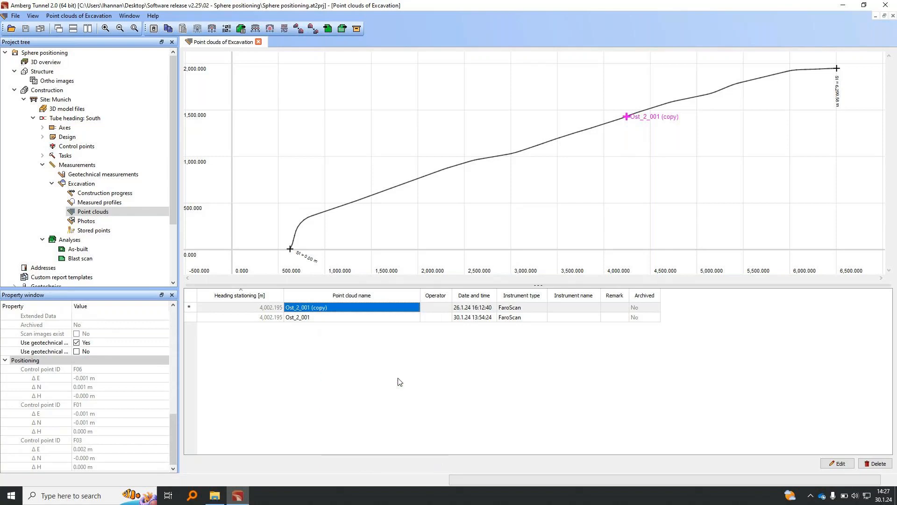
{"action": "left_click", "coordinate": [39, 80]}
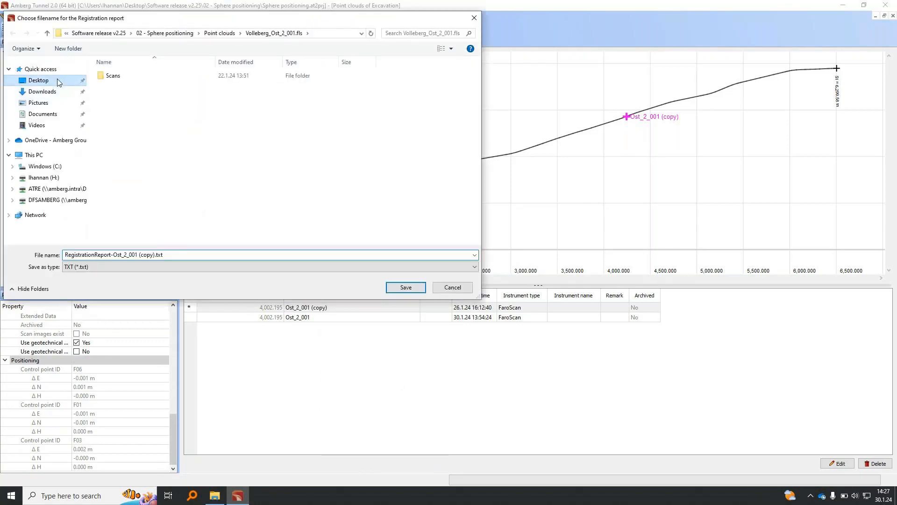
{"action": "left_click", "coordinate": [405, 288]}
{"action": "left_click", "coordinate": [505, 262]}
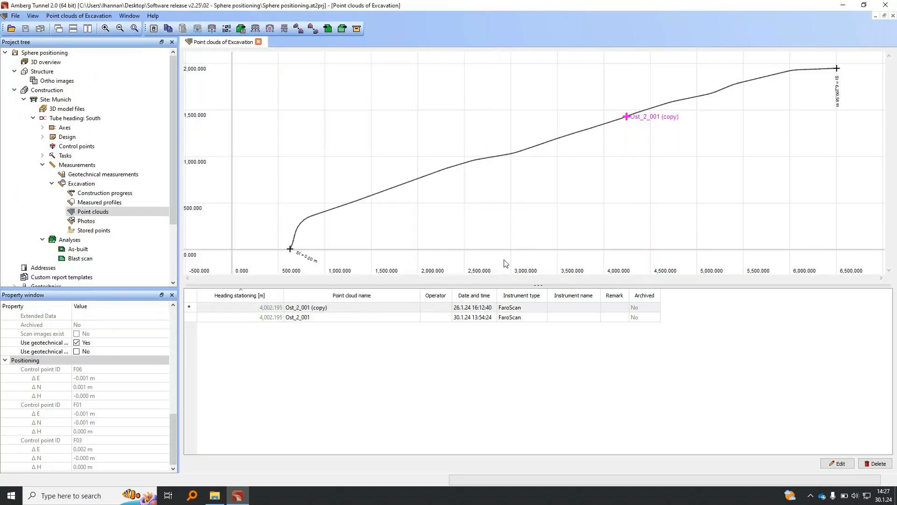
Open the registration report text file from the desktop, examine its control point and scanner deviations, and close it.
{"action": "left_click", "coordinate": [896, 495]}
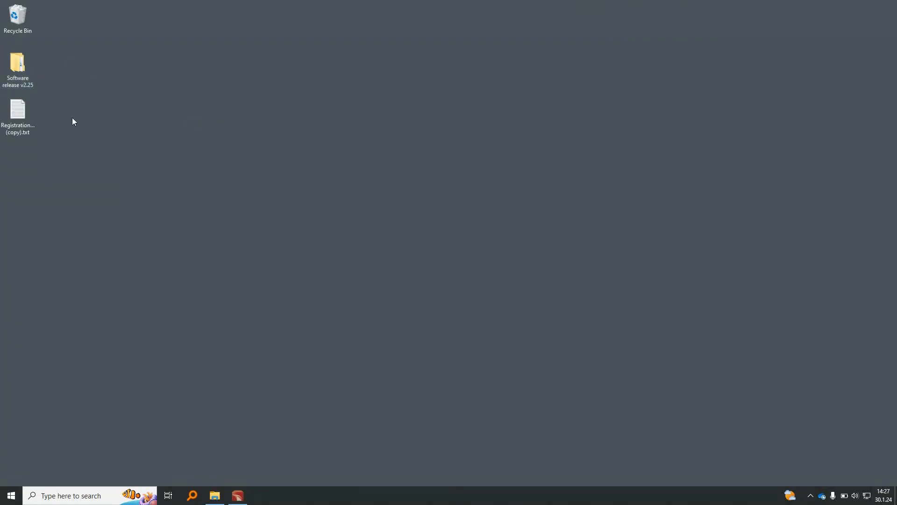
{"action": "double_click", "coordinate": [18, 113]}
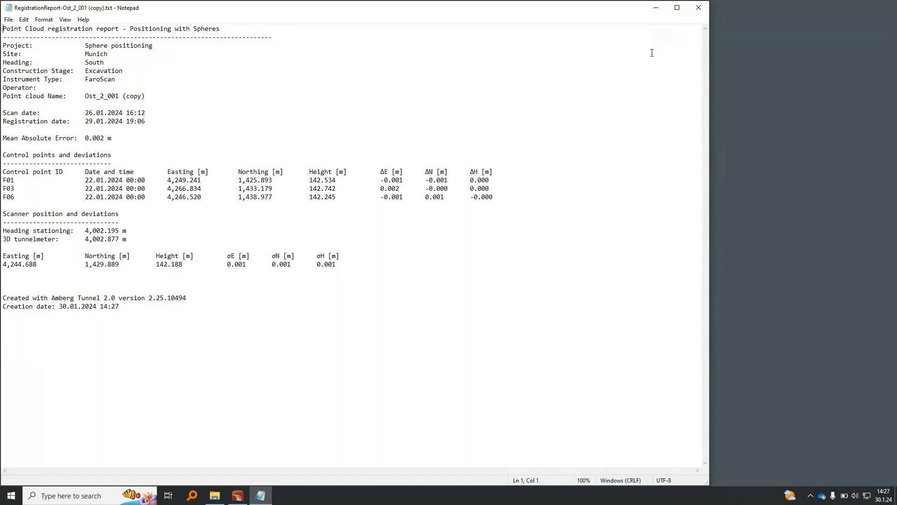
{"action": "left_click", "coordinate": [698, 7]}
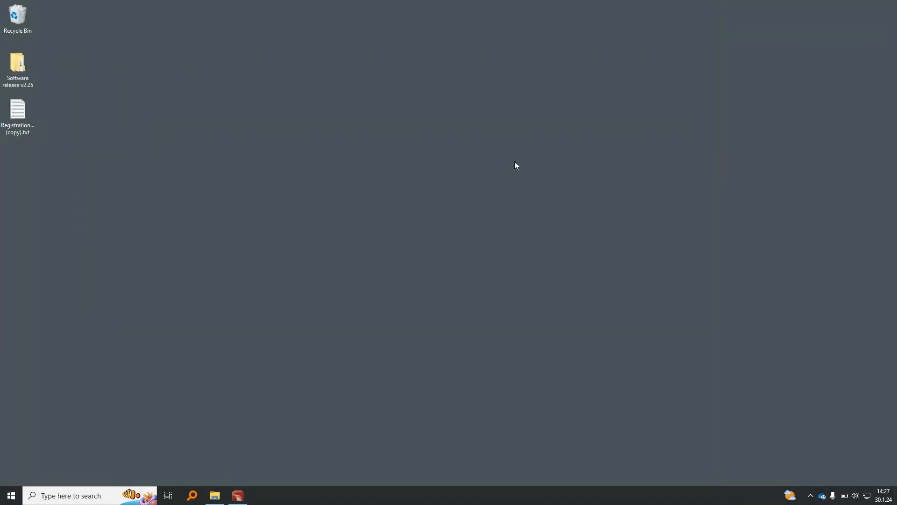
Switch back to Amberg Tunnel and open the point cloud Ost_2_001 (copy) in the 3D view.
{"action": "left_click", "coordinate": [239, 496]}
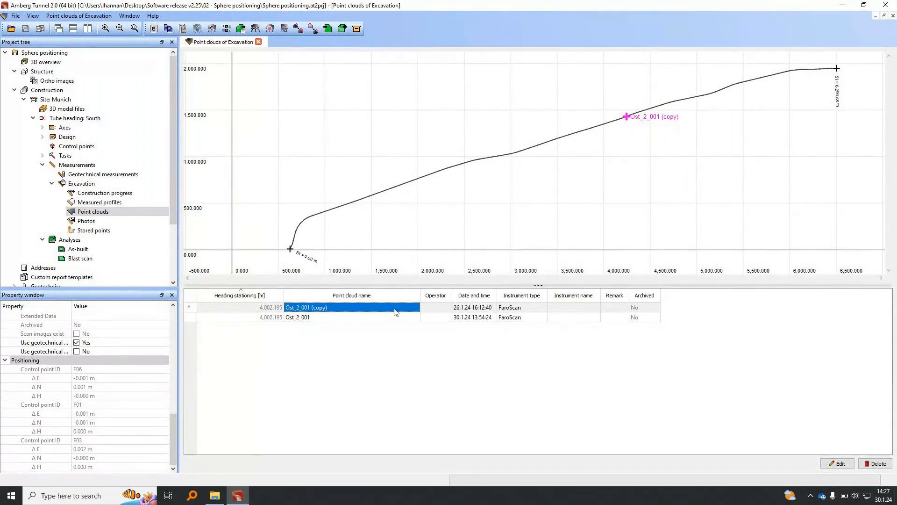
{"action": "double_click", "coordinate": [335, 311]}
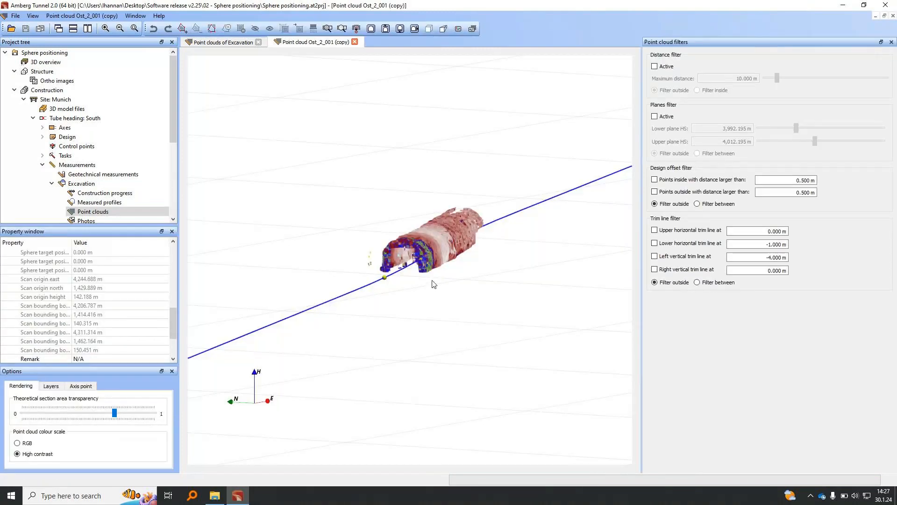
{"action": "left_click_drag", "start_coordinate": [431, 280], "coordinate": [430, 313]}
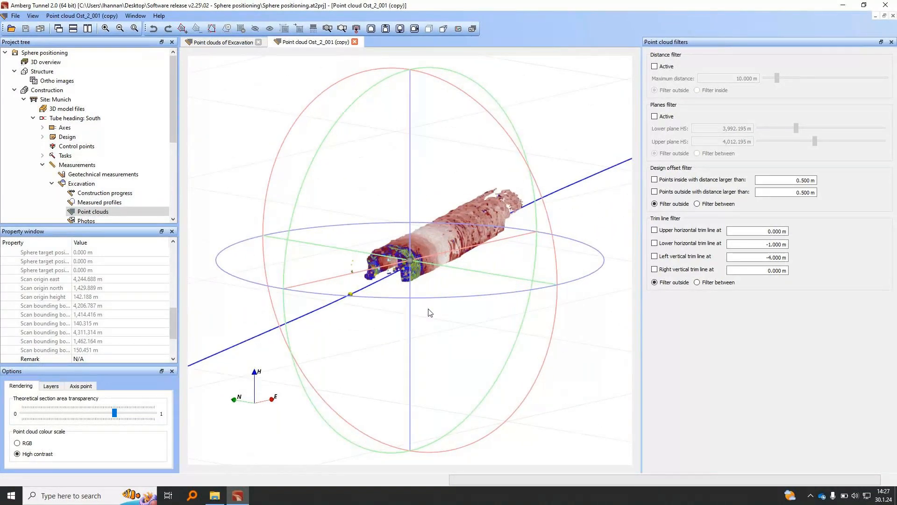
{"action": "scroll", "coordinate": [420, 304], "scroll_direction": "up", "scroll_amount": 3}
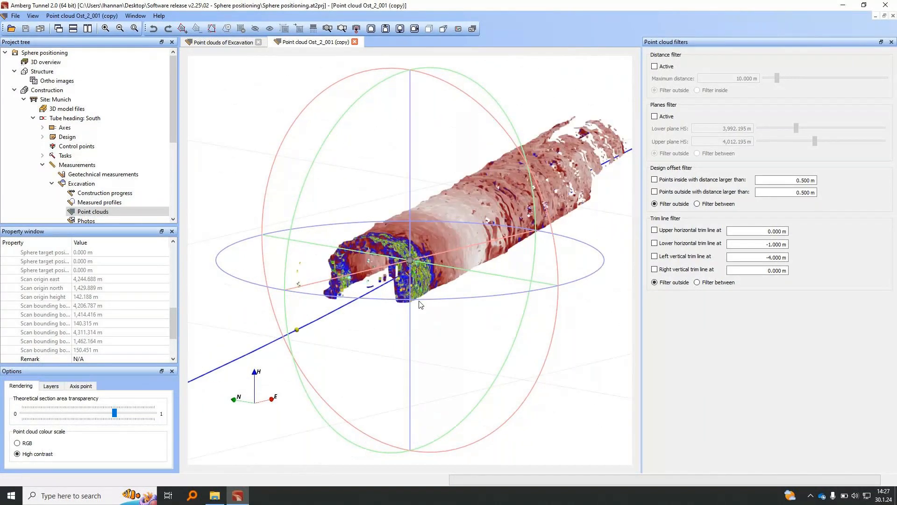
{"action": "left_click_drag", "start_coordinate": [420, 304], "coordinate": [406, 317]}
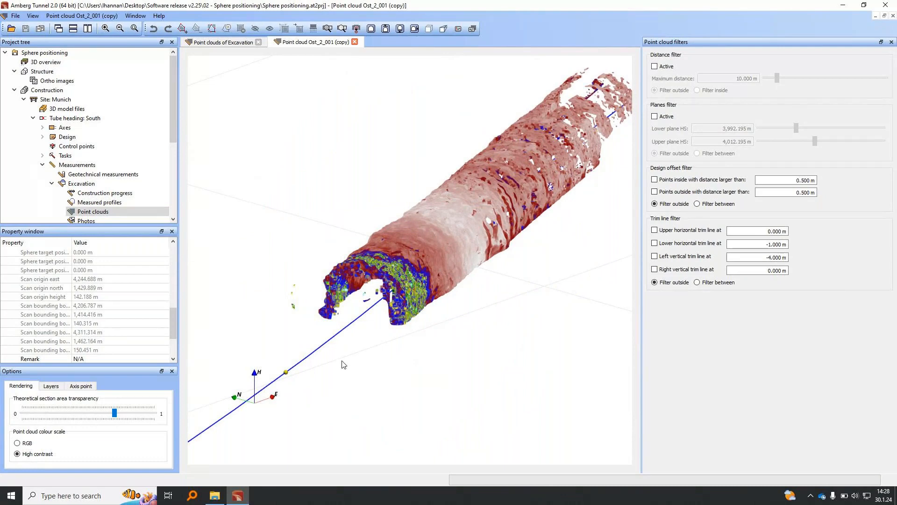
{"action": "left_click_drag", "start_coordinate": [341, 361], "coordinate": [344, 361]}
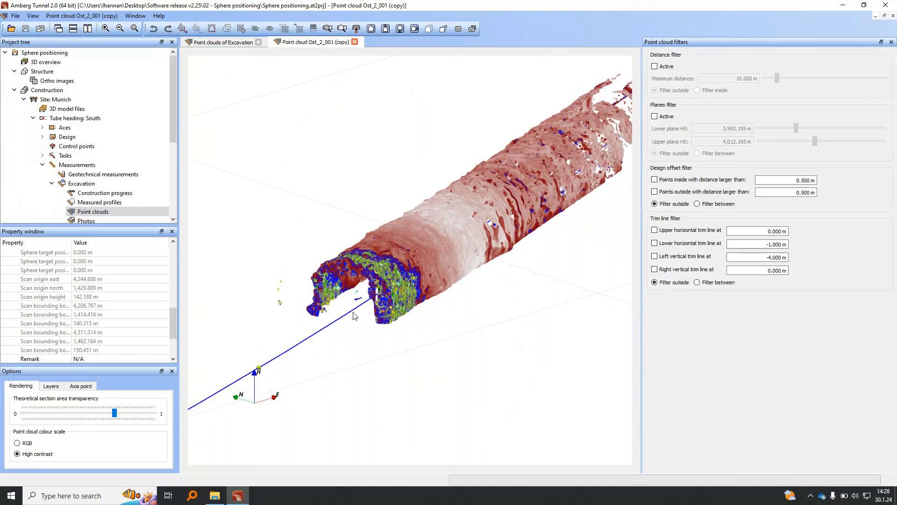
{"action": "scroll", "coordinate": [354, 312], "scroll_direction": "up", "scroll_amount": 3}
Examine the commands available for the 3D point cloud and inspect the open front end of the tunnel.
{"action": "right_click", "coordinate": [394, 178]}
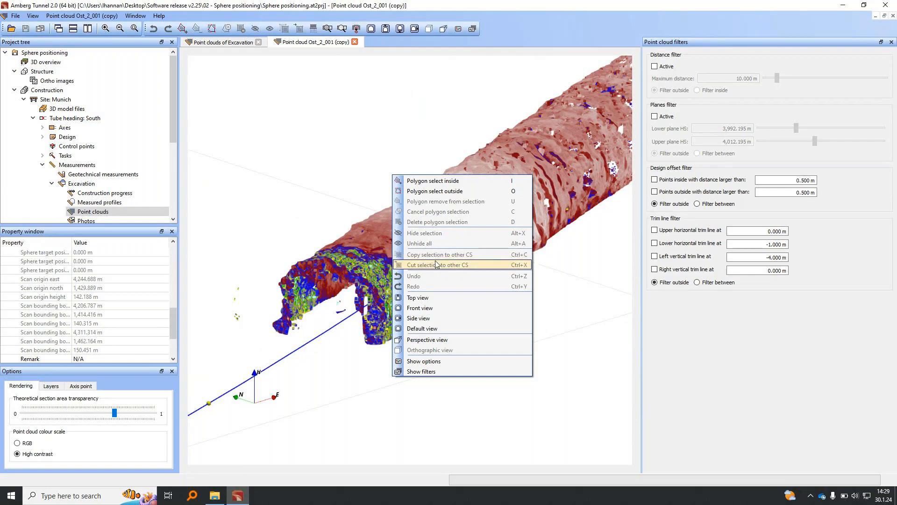
{"action": "left_click", "coordinate": [363, 251]}
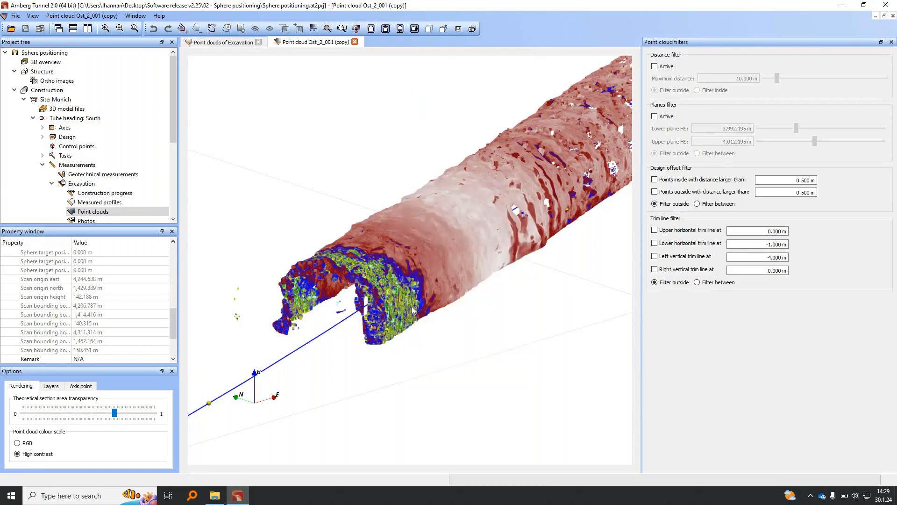
{"action": "left_click_drag", "start_coordinate": [437, 312], "coordinate": [408, 314]}
{"action": "scroll", "coordinate": [356, 313], "scroll_direction": "up", "scroll_amount": 1}
{"action": "scroll", "coordinate": [357, 316], "scroll_direction": "up", "scroll_amount": 1}
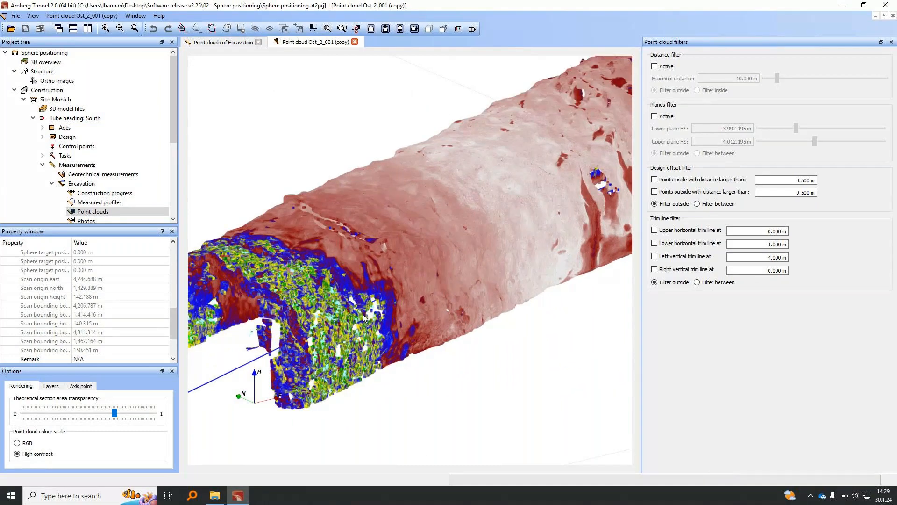
{"action": "middle_click_drag", "start_coordinate": [405, 290], "coordinate": [456, 235]}
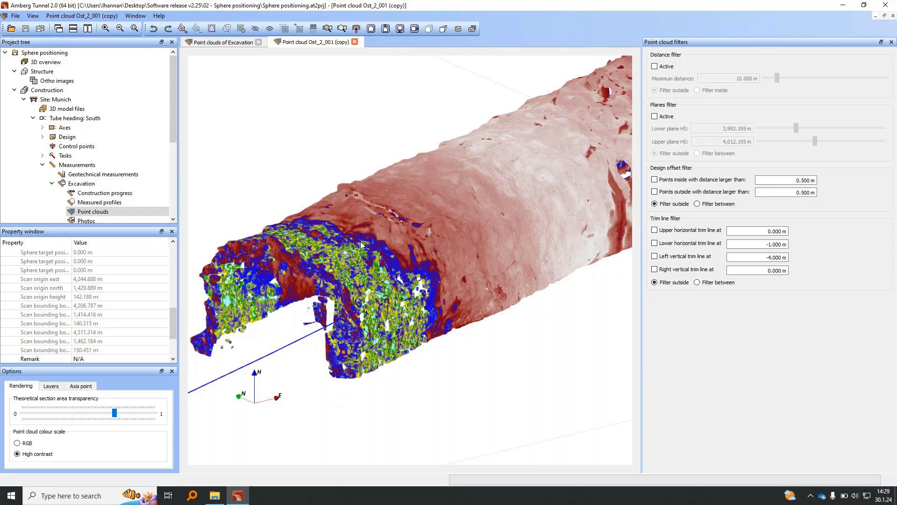
{"action": "left_click_drag", "start_coordinate": [360, 246], "coordinate": [413, 271]}
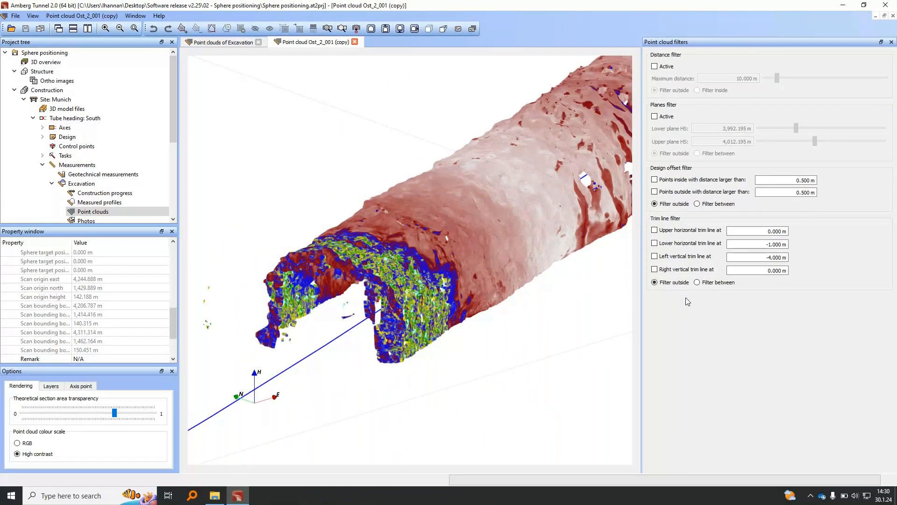
Activate the lower horizontal trim line filter at 0.000 m with Filter outside and inspect the marked points along the tunnel floor.
{"action": "left_click", "coordinate": [654, 243]}
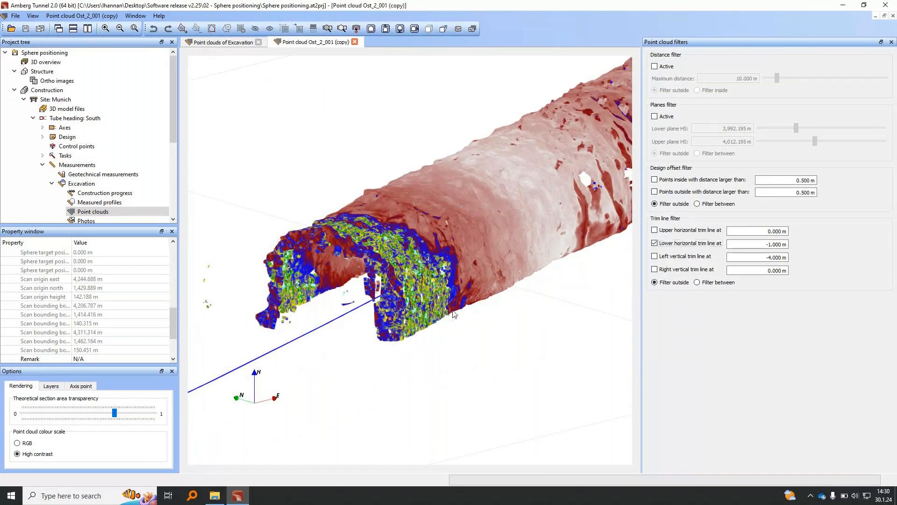
{"action": "left_click", "coordinate": [766, 245]}
{"action": "type", "text": "0000"}
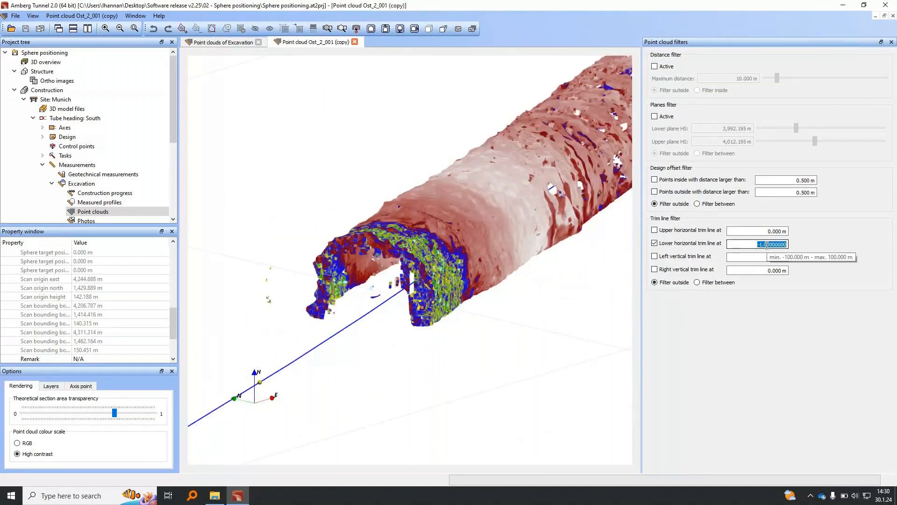
{"action": "left_click", "coordinate": [674, 283]}
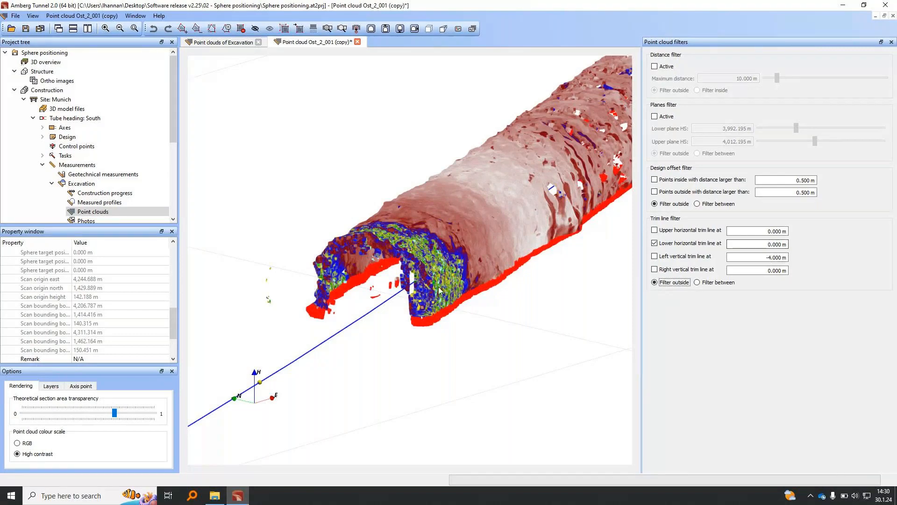
{"action": "left_click_drag", "start_coordinate": [392, 304], "coordinate": [427, 276]}
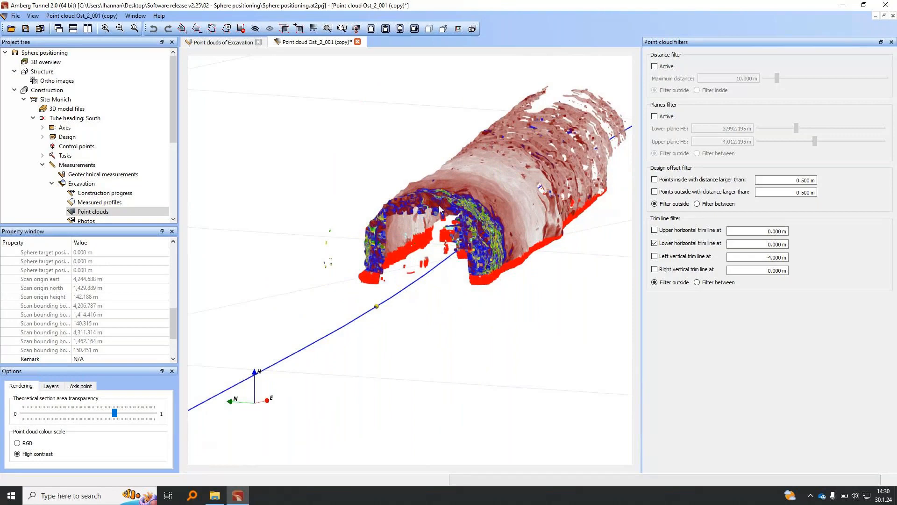
{"action": "left_click_drag", "start_coordinate": [449, 253], "coordinate": [442, 274]}
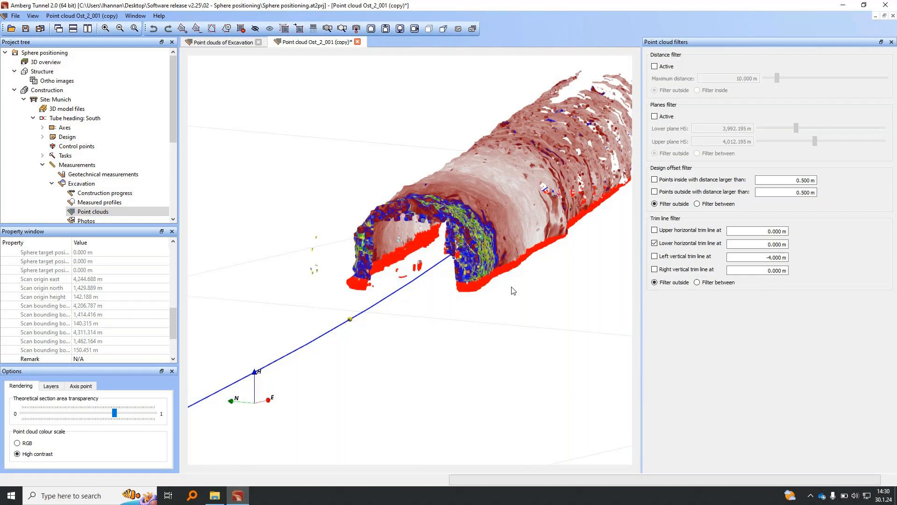
{"action": "scroll", "coordinate": [404, 293], "scroll_direction": "down", "scroll_amount": 2}
{"action": "left_click_drag", "start_coordinate": [479, 269], "coordinate": [468, 269]}
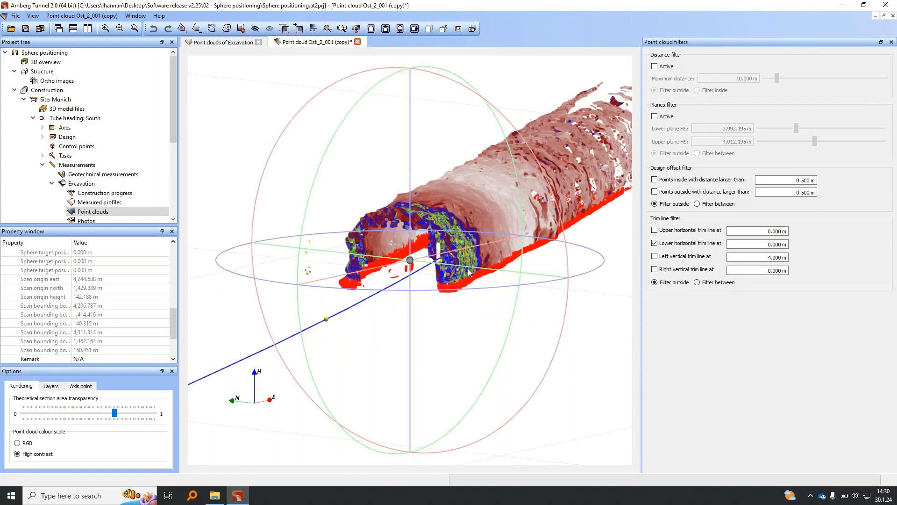
Switch the trim line filter to Filter between and back to Filter outside, and activate the left vertical trim line at -4.000 m.
{"action": "left_click", "coordinate": [697, 282]}
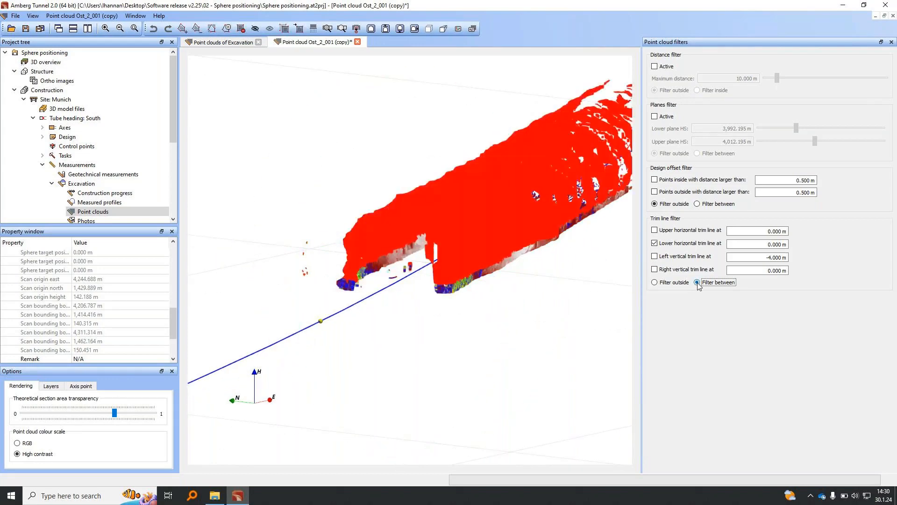
{"action": "left_click", "coordinate": [654, 283]}
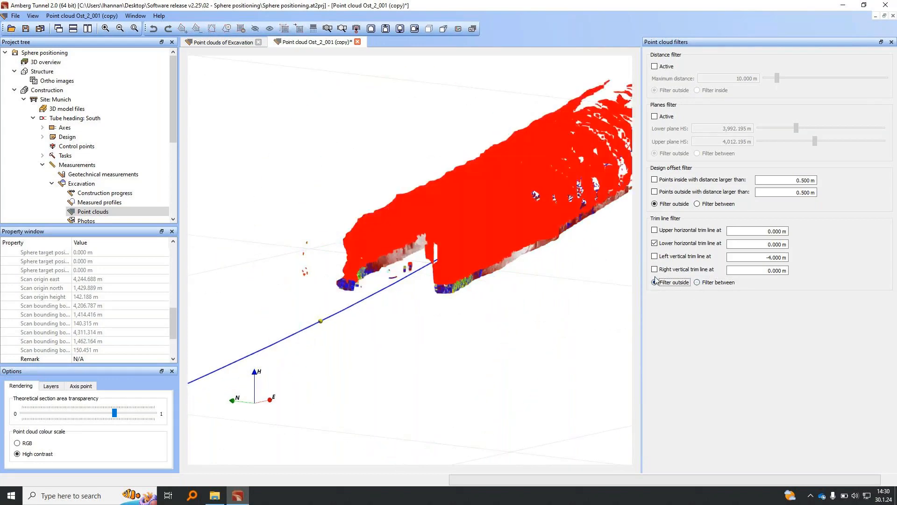
{"action": "left_click", "coordinate": [655, 256]}
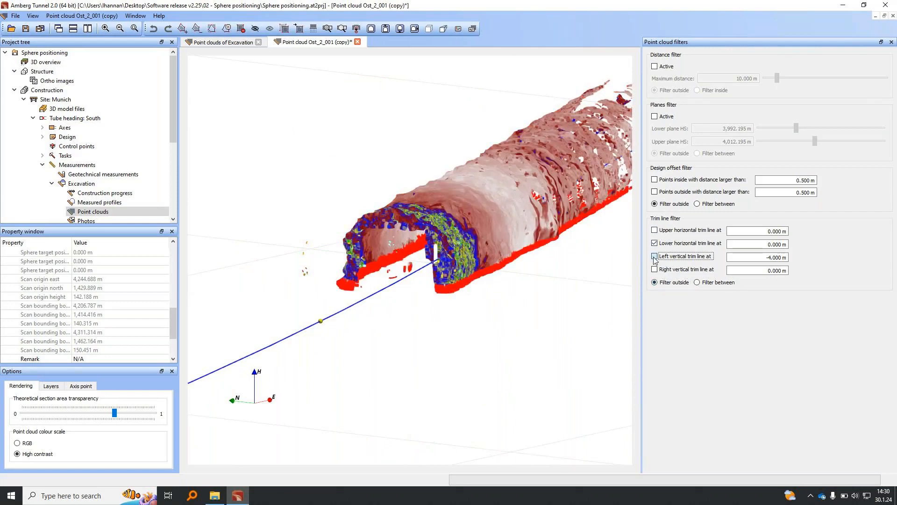
{"action": "mouse_move", "coordinate": [424, 310]}
{"action": "left_mouse_down"}
{"action": "mouse_move", "coordinate": [446, 313]}
{"action": "mouse_move", "coordinate": [438, 312]}
{"action": "left_mouse_up"}
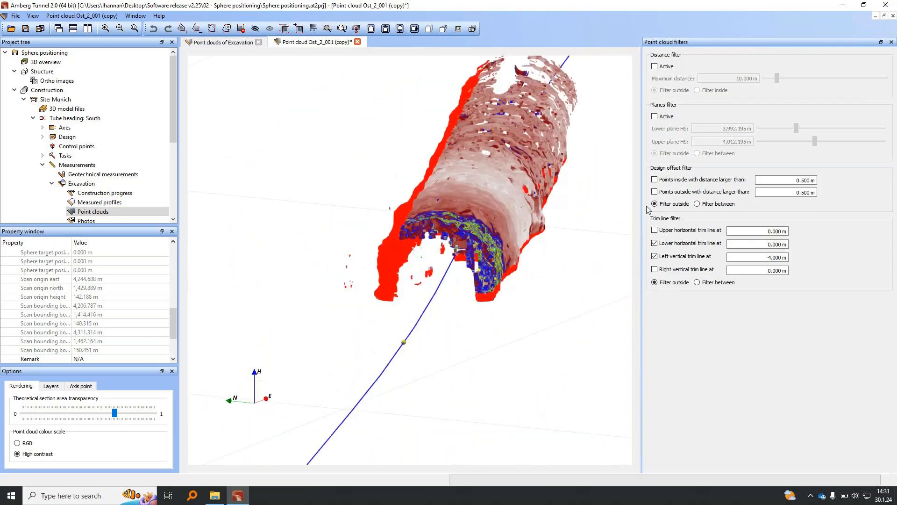
Deactivate both trim lines and activate the design offset filter for points inside with a distance larger than 0.500 m.
{"action": "left_click", "coordinate": [655, 243]}
{"action": "left_click", "coordinate": [655, 256]}
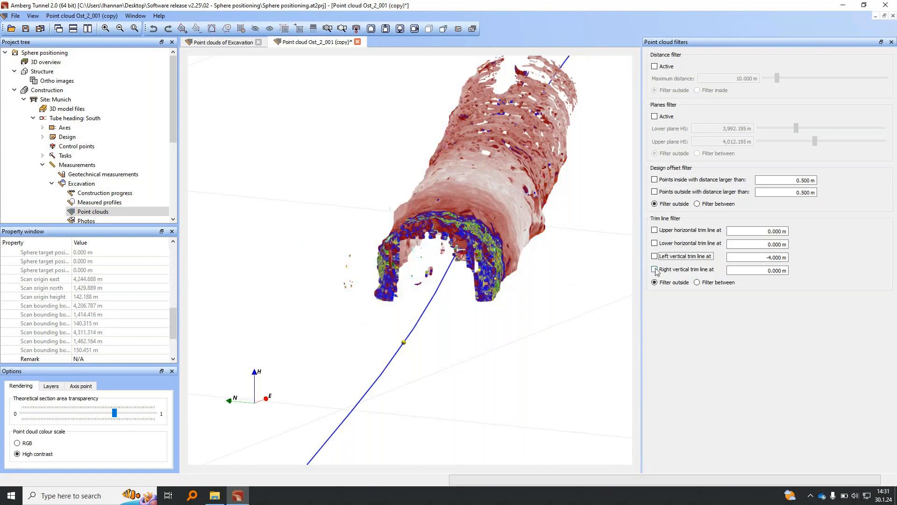
{"action": "left_click", "coordinate": [655, 180]}
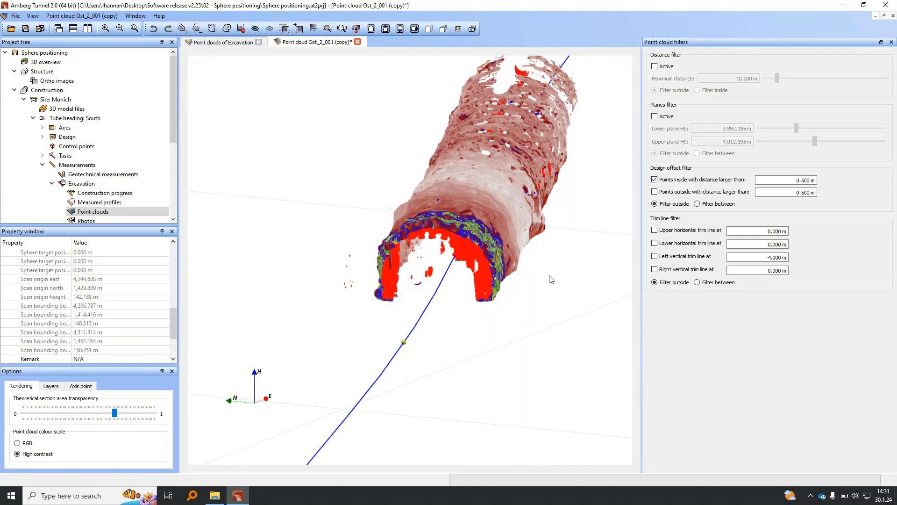
{"action": "left_click_drag", "start_coordinate": [578, 270], "coordinate": [542, 282]}
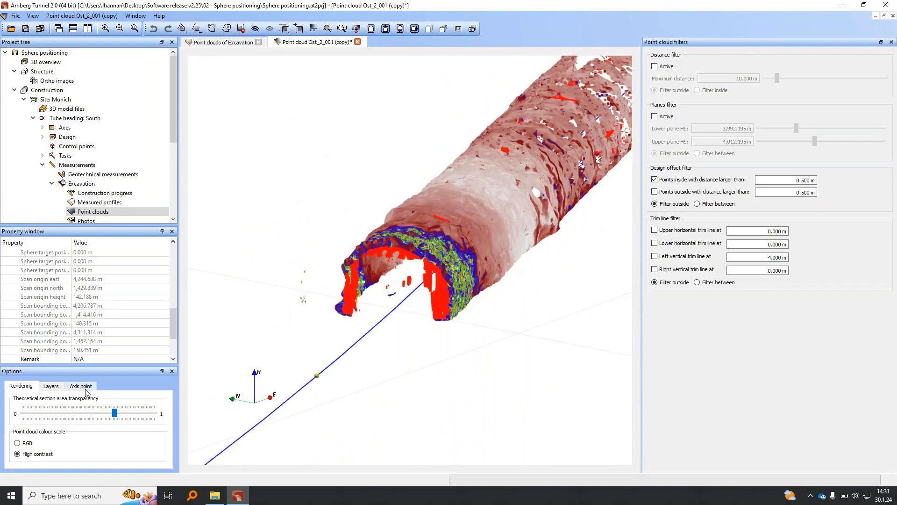
Show the design surface layer together with the point cloud.
{"action": "left_click", "coordinate": [51, 386]}
{"action": "left_click", "coordinate": [17, 409]}
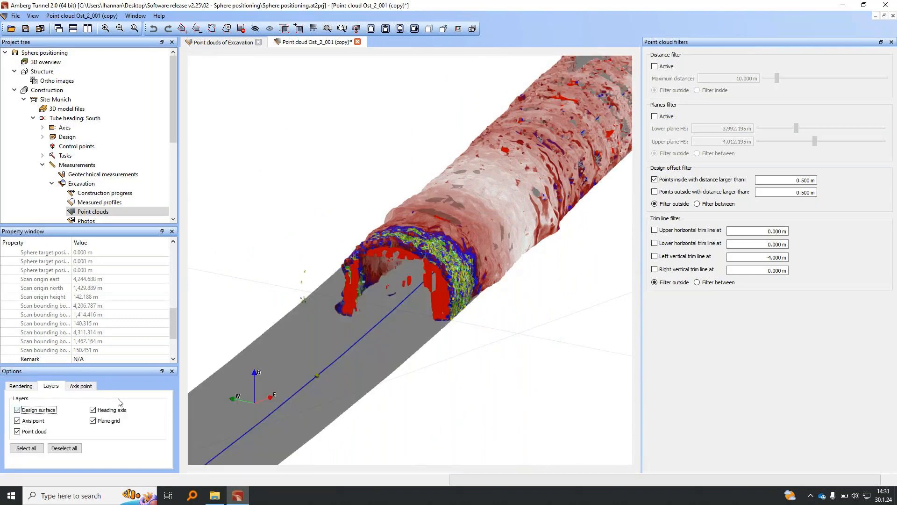
{"action": "left_click_drag", "start_coordinate": [416, 320], "coordinate": [433, 307]}
Activate the planes filter between 3,992.195 m and 4,012.195 m, and replace it with the distance filter of 10.000 m with Filter outside.
{"action": "left_click", "coordinate": [655, 116]}
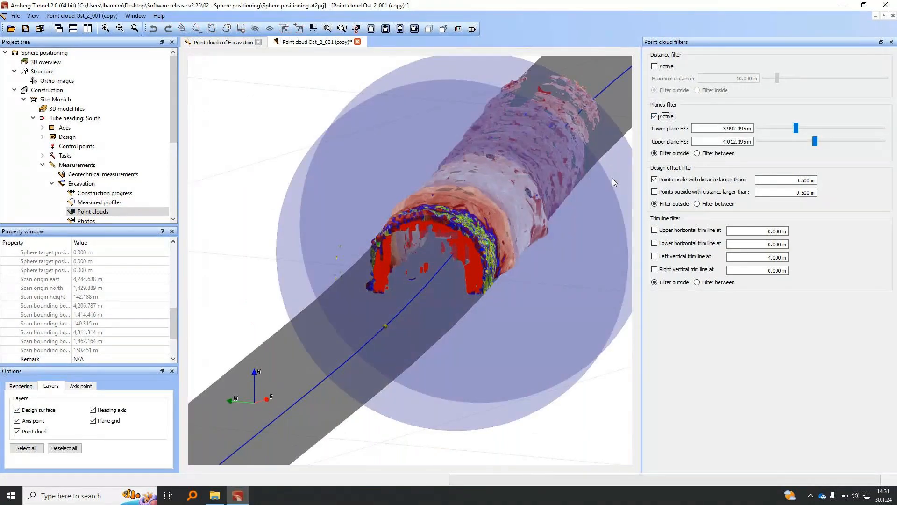
{"action": "mouse_move", "coordinate": [591, 190]}
{"action": "left_mouse_down"}
{"action": "mouse_move", "coordinate": [523, 254]}
{"action": "mouse_move", "coordinate": [574, 191]}
{"action": "left_mouse_up"}
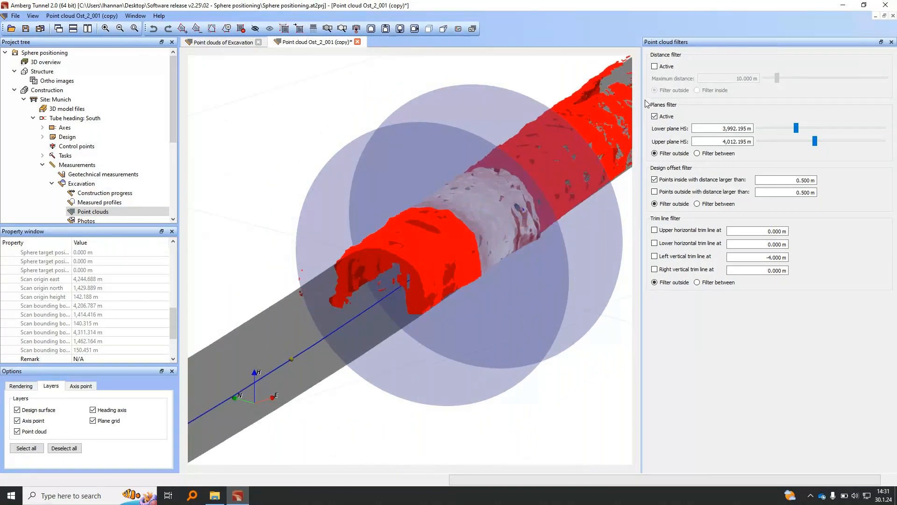
{"action": "left_click", "coordinate": [654, 66]}
{"action": "left_click", "coordinate": [654, 116]}
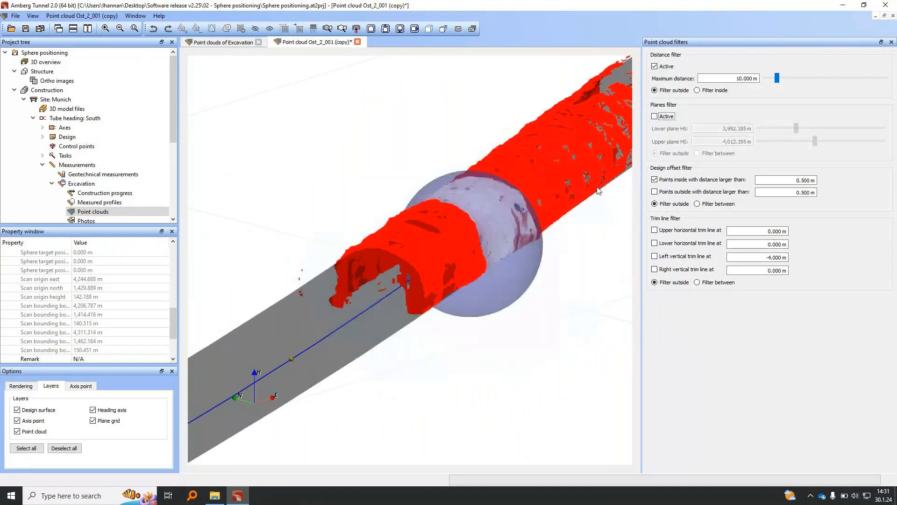
Deactivate the distance filter so only the design offset filter applies to the point cloud.
{"action": "left_click_drag", "start_coordinate": [422, 253], "coordinate": [430, 255]}
{"action": "left_click", "coordinate": [655, 67]}
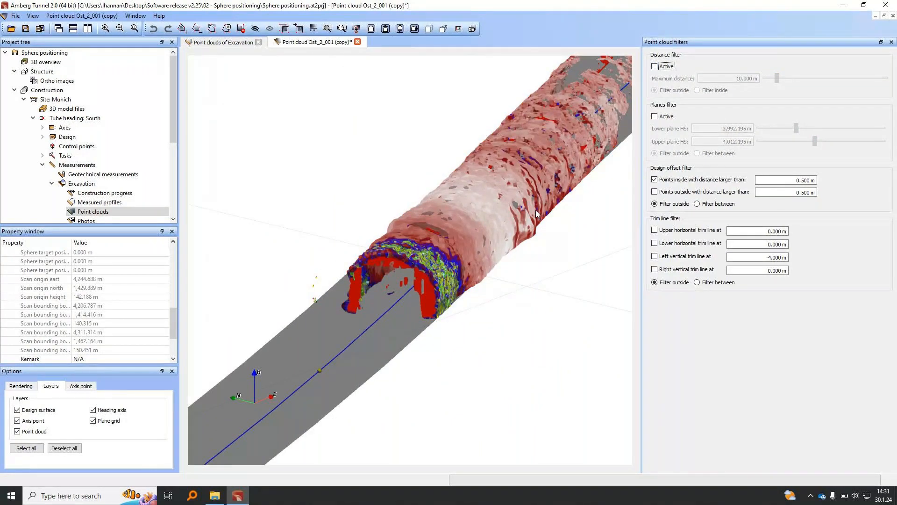
{"action": "left_click_drag", "start_coordinate": [536, 209], "coordinate": [486, 284]}
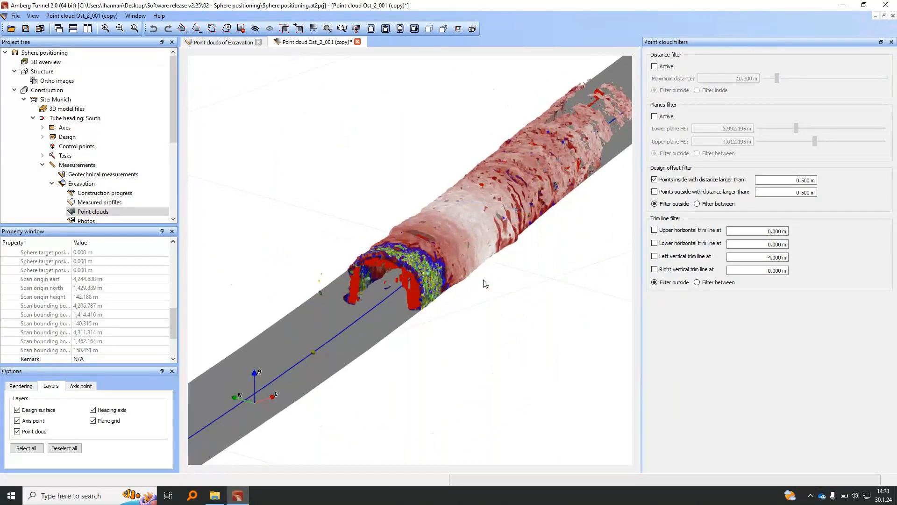
Close the filtered Ost_2_001 (copy) point cloud view and exit Amberg Tunnel.
{"action": "left_click", "coordinate": [357, 42]}
{"action": "left_click", "coordinate": [447, 260]}
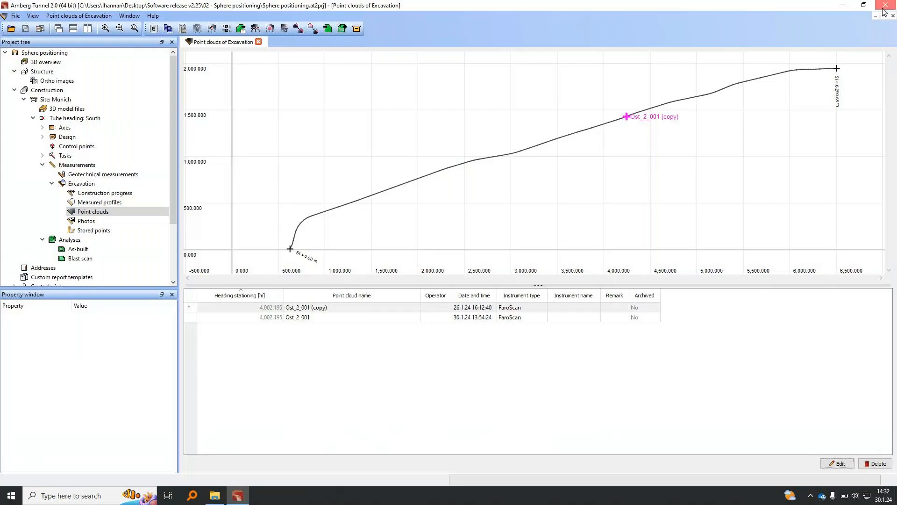
{"action": "left_click", "coordinate": [883, 8]}
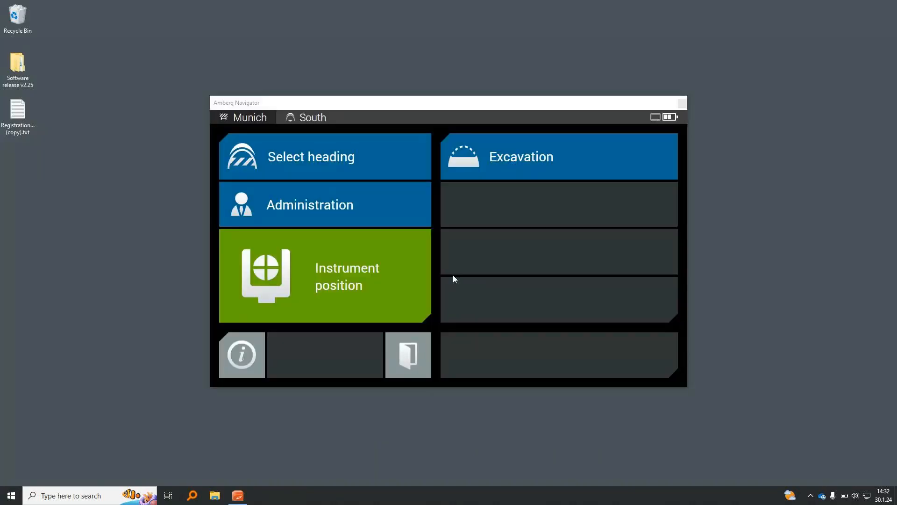
Start a Blast scan measurement under Excavation in Amberg Navigator.
{"action": "left_click", "coordinate": [505, 160]}
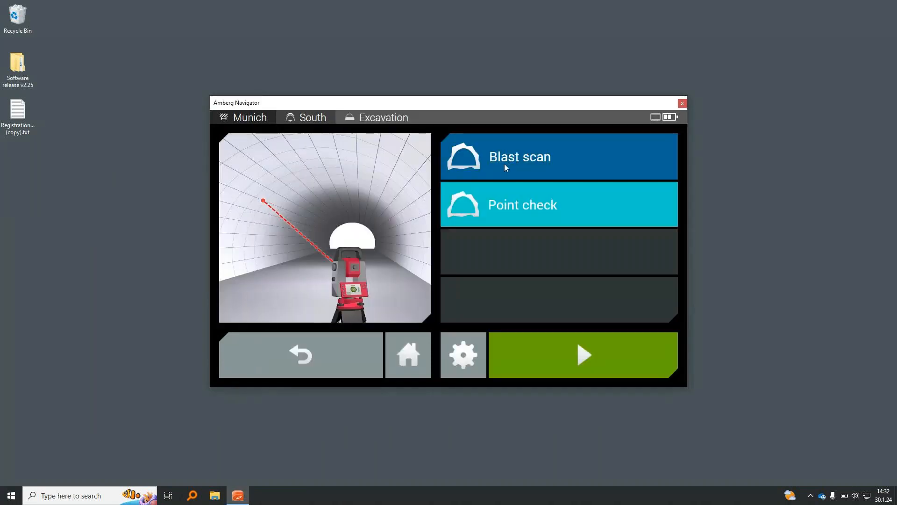
{"action": "left_click", "coordinate": [512, 158]}
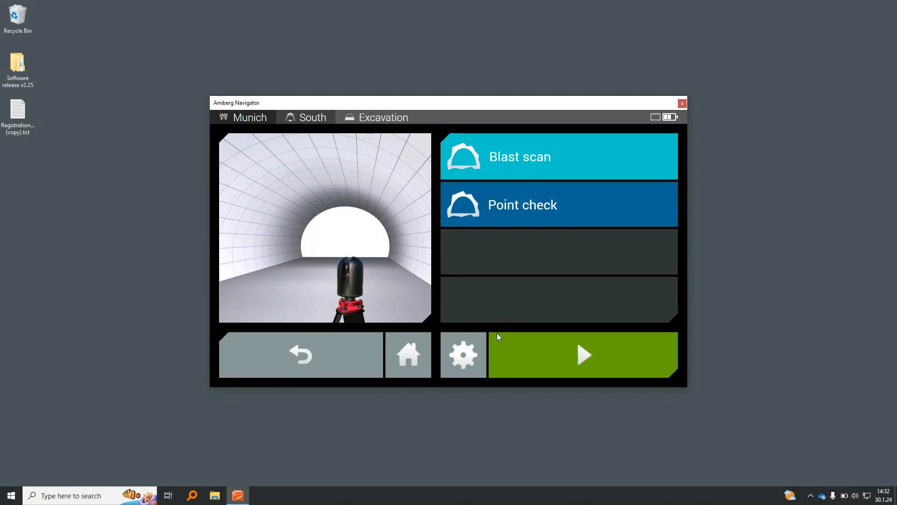
{"action": "left_click", "coordinate": [568, 351]}
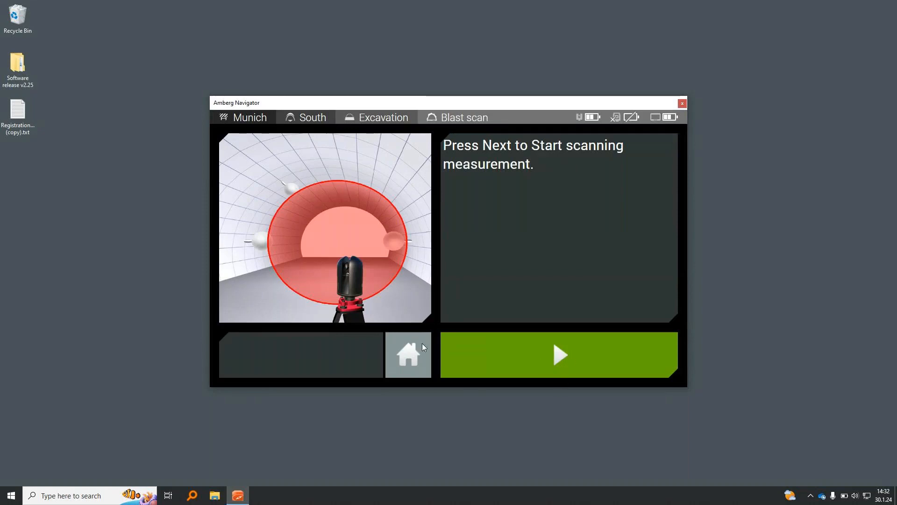
{"action": "left_click", "coordinate": [553, 355]}
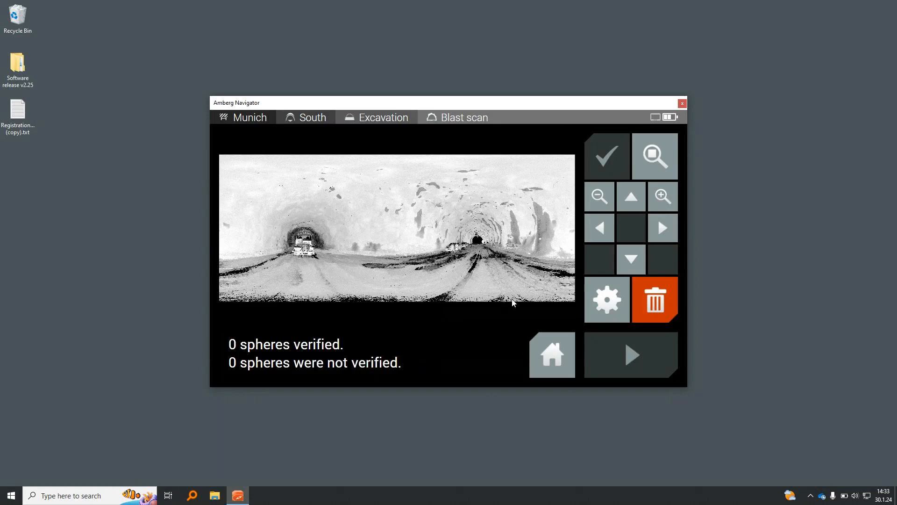
Centre the crosshair on the white sphere on the dark wall patch and verify it as the first sphere.
{"action": "left_click", "coordinate": [540, 240]}
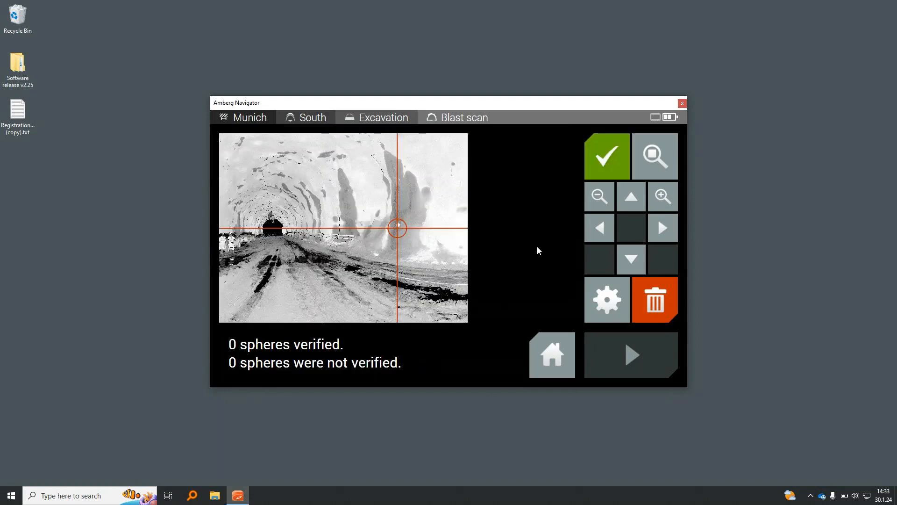
{"action": "left_click", "coordinate": [398, 234]}
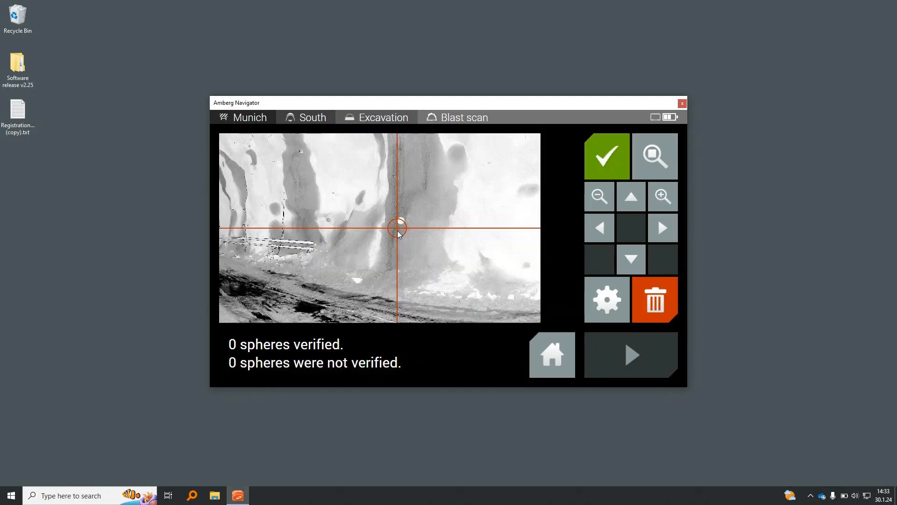
{"action": "left_click", "coordinate": [398, 235]}
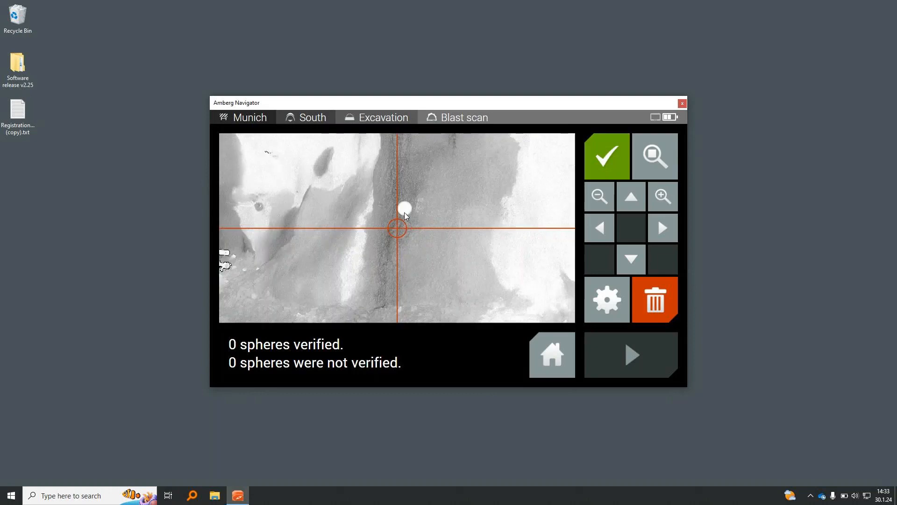
{"action": "left_click", "coordinate": [404, 208]}
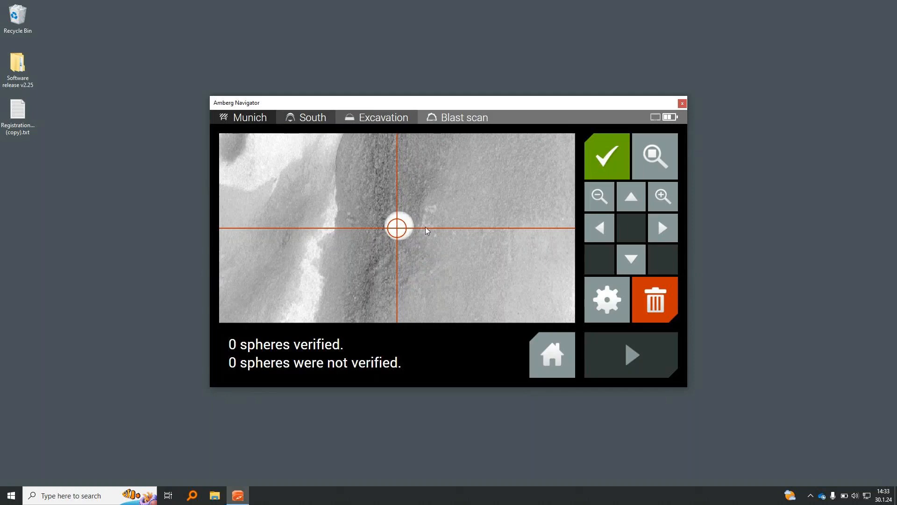
{"action": "left_click", "coordinate": [615, 164]}
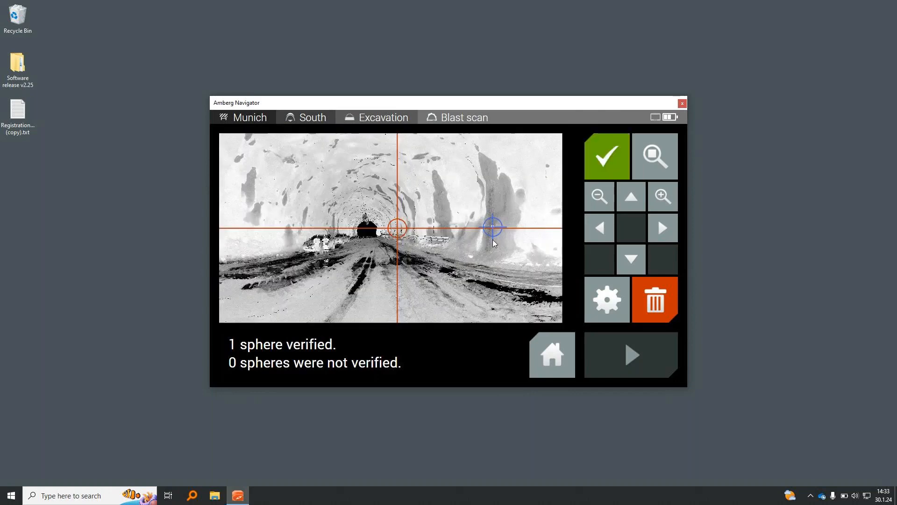
Centre the crosshair on the sphere beside the far tunnel opening and verify it as the second sphere.
{"action": "scroll", "coordinate": [401, 228], "scroll_direction": "up", "scroll_amount": 2}
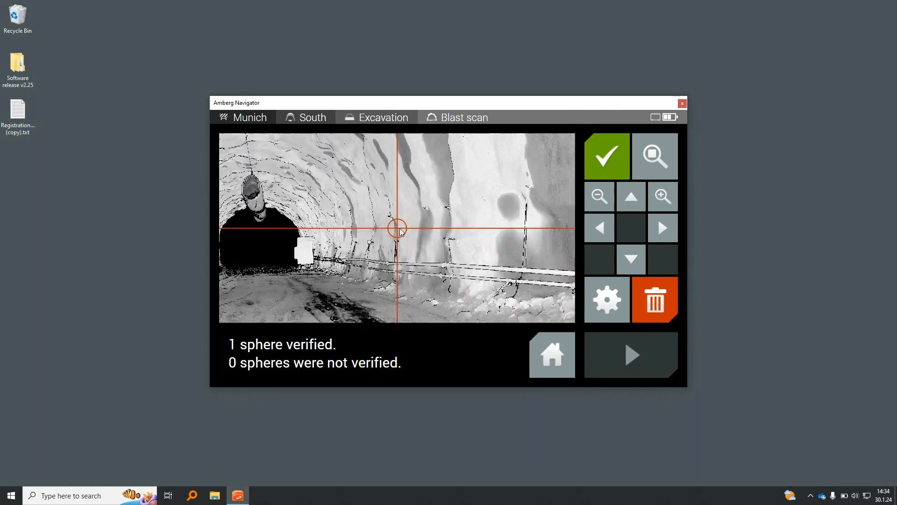
{"action": "scroll", "coordinate": [400, 229], "scroll_direction": "up", "scroll_amount": 3}
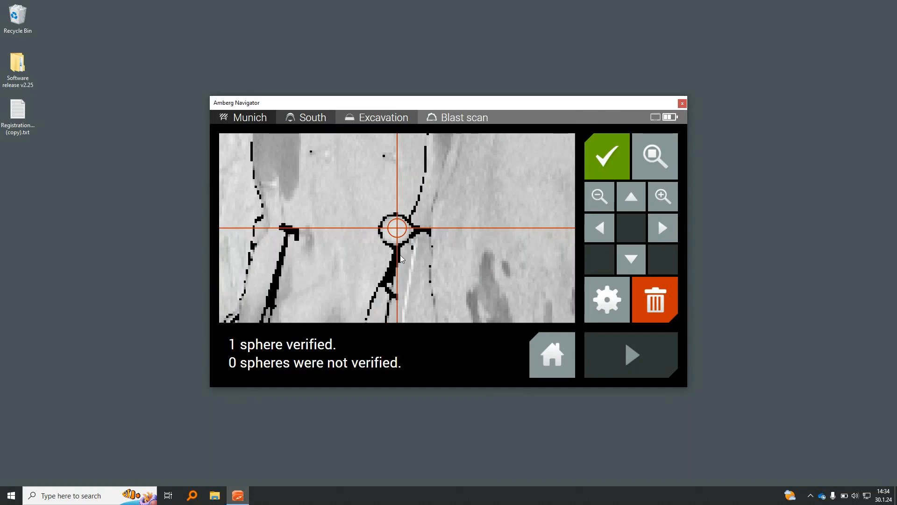
{"action": "left_click", "coordinate": [600, 162]}
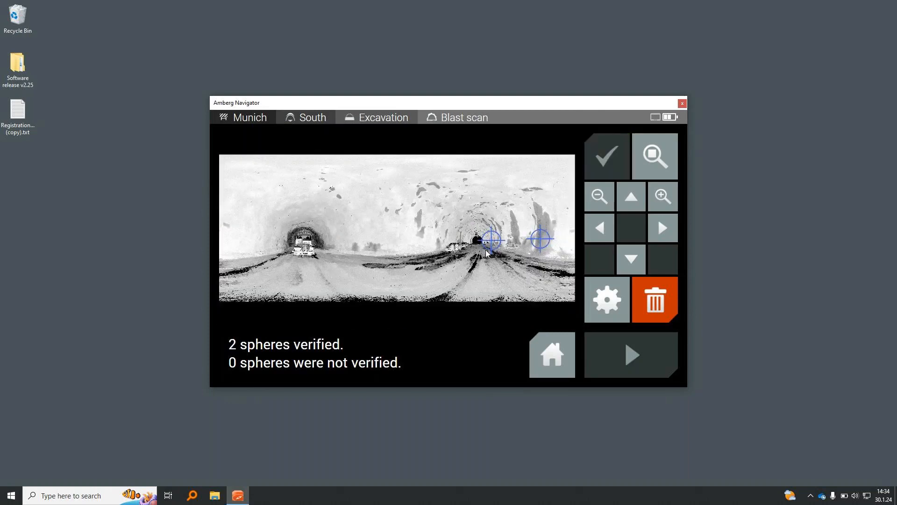
Centre the crosshair on the sphere on the light wall between the two tunnel openings and verify it.
{"action": "left_click", "coordinate": [430, 241]}
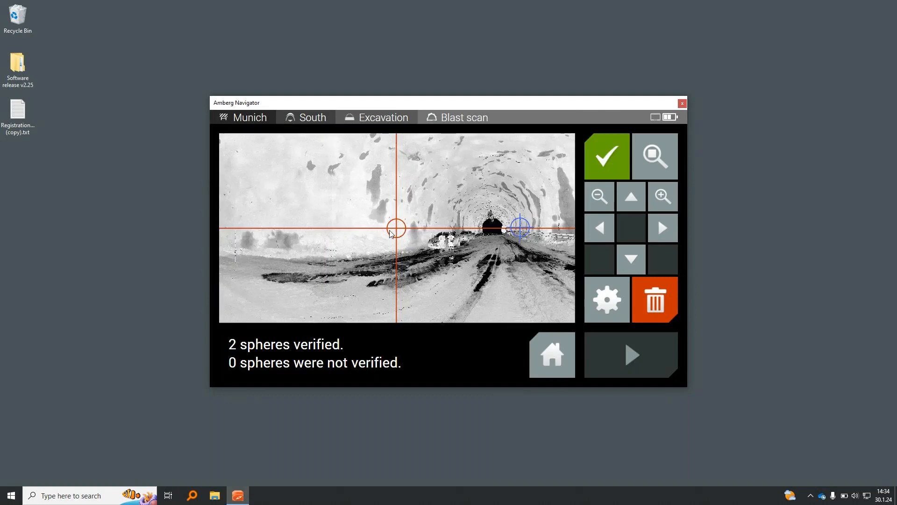
{"action": "scroll", "coordinate": [392, 234], "scroll_direction": "up", "scroll_amount": 4}
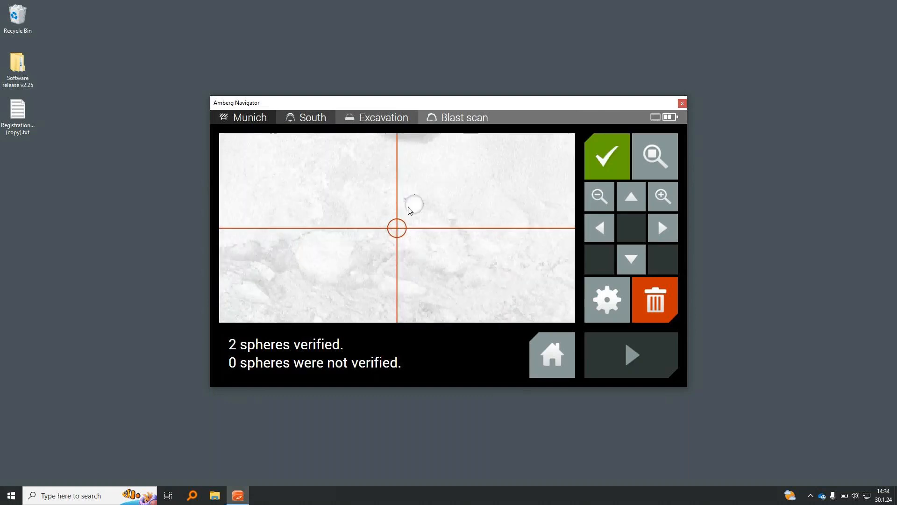
{"action": "left_click", "coordinate": [410, 210]}
{"action": "scroll", "coordinate": [407, 231], "scroll_direction": "up", "scroll_amount": 1}
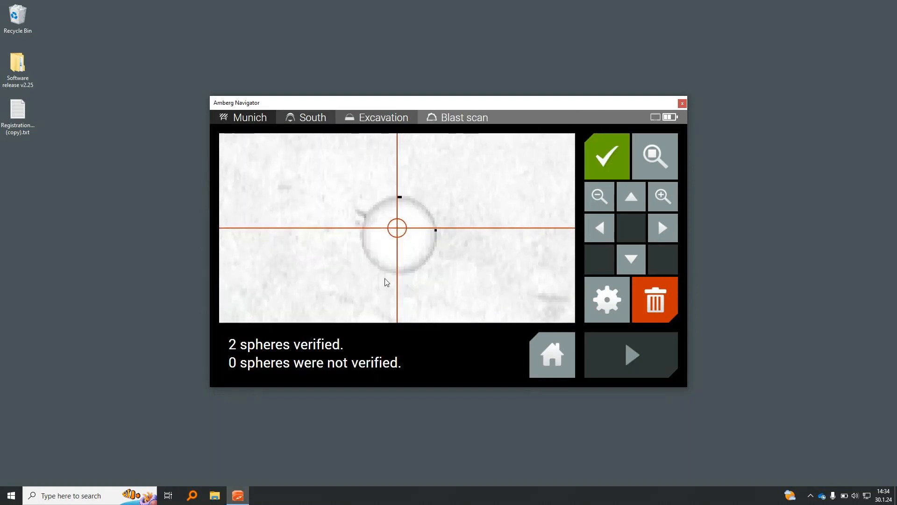
{"action": "left_click", "coordinate": [619, 171]}
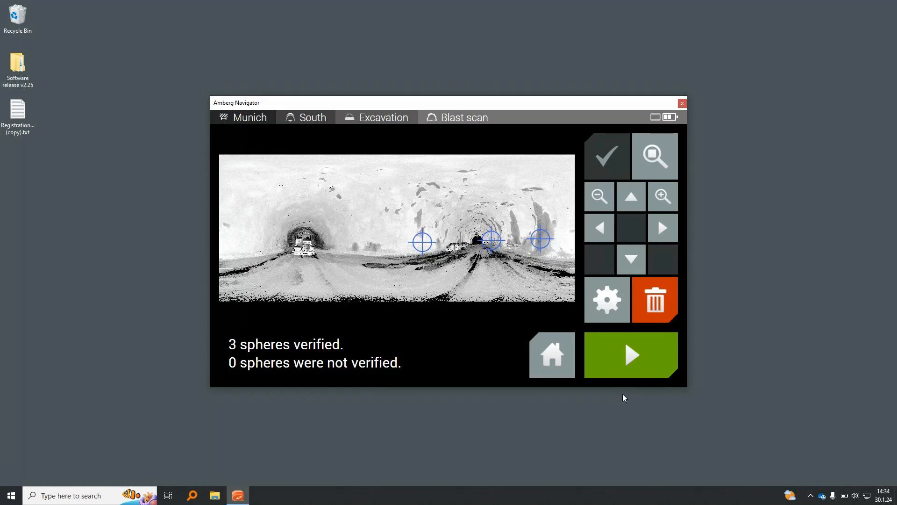
Compute the scanner position from the verified spheres, accept the solution HS: 4002.2 m (F01, F03, F06) and continue to the scan results.
{"action": "left_click", "coordinate": [615, 363]}
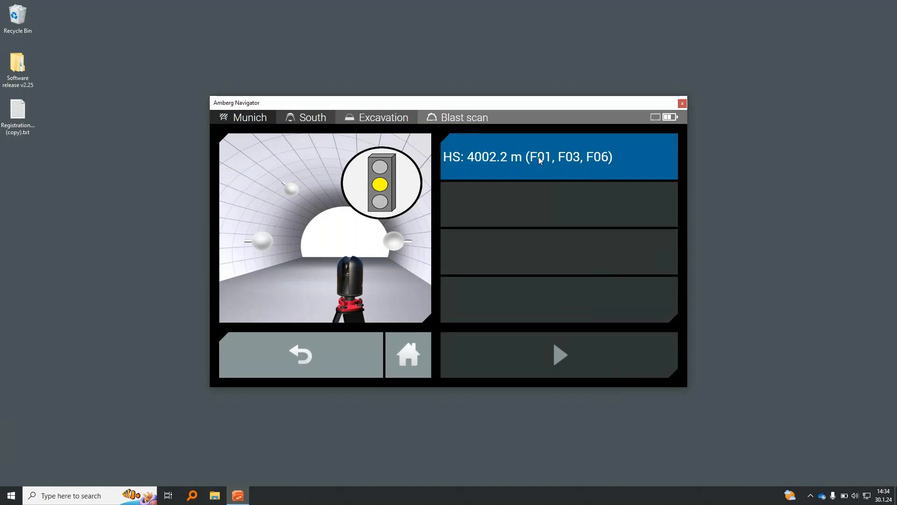
{"action": "left_click", "coordinate": [567, 156]}
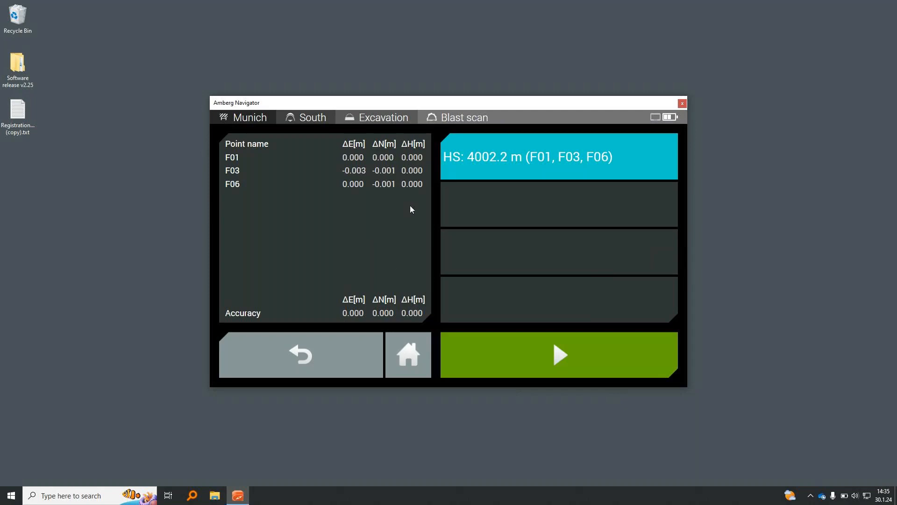
{"action": "left_click", "coordinate": [558, 354]}
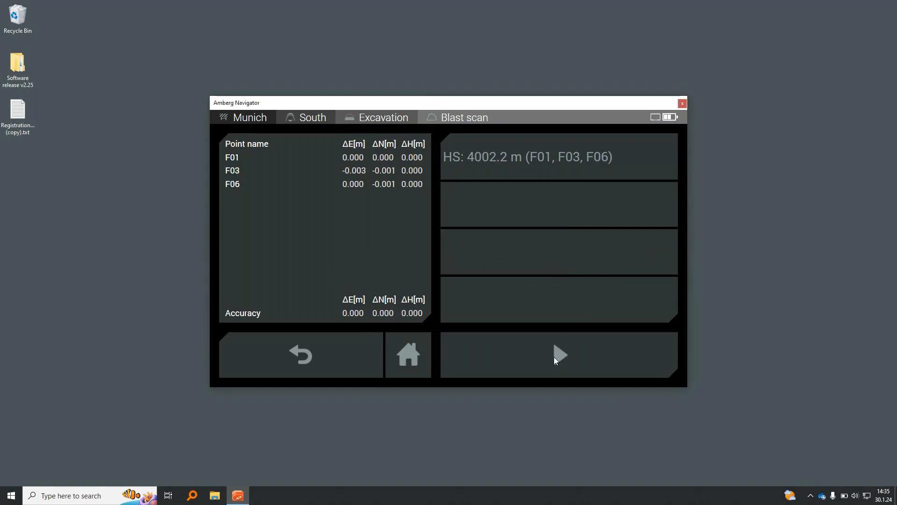
{"action": "left_click", "coordinate": [554, 357]}
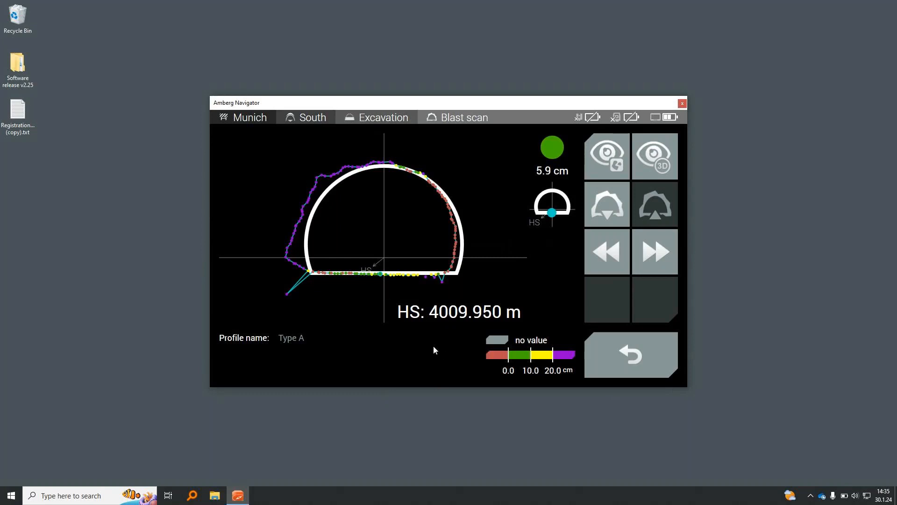
Inspect the colour deviation map, pick a spot at HS 3998.950 m and show its cross-section profile.
{"action": "left_click", "coordinate": [608, 158]}
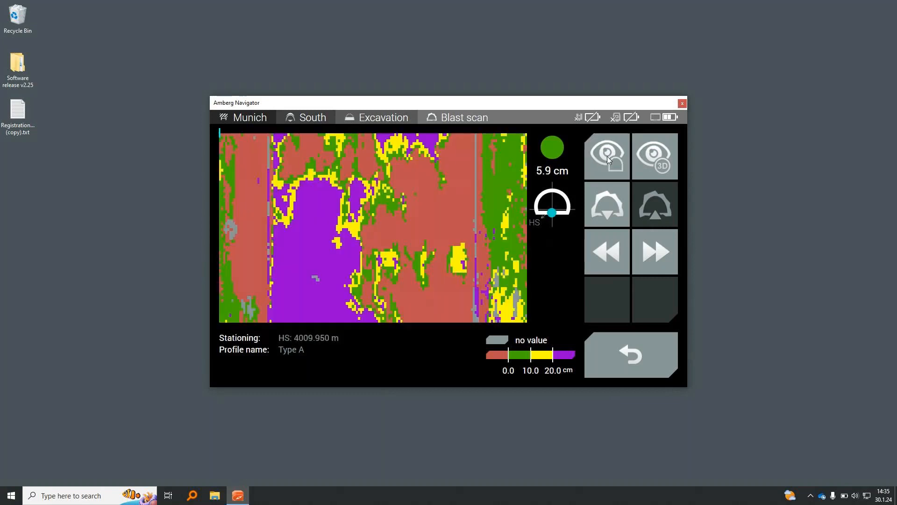
{"action": "left_click", "coordinate": [357, 192]}
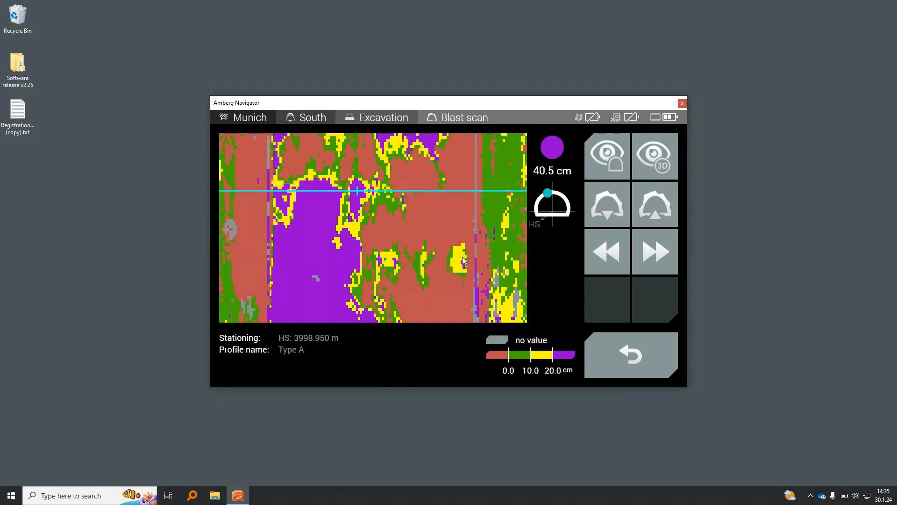
{"action": "left_click", "coordinate": [602, 164]}
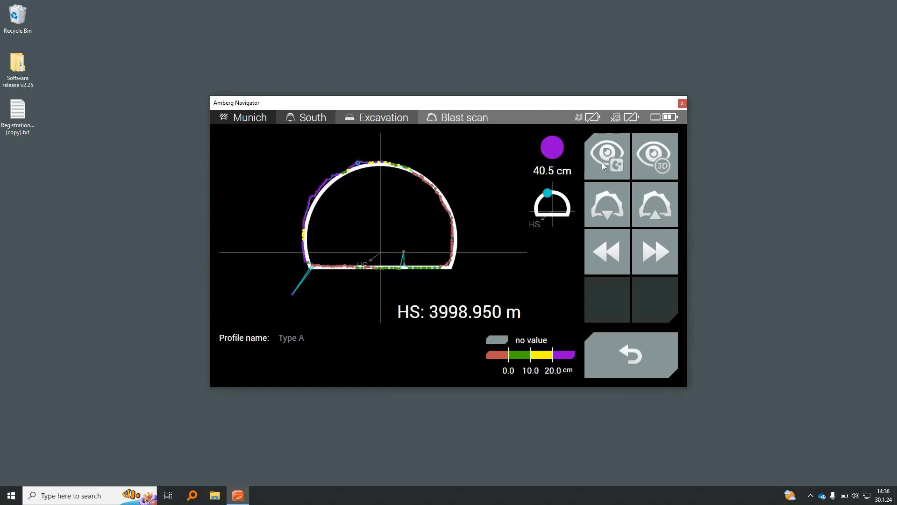
Step back and forth through the neighbouring cross-section profiles, ending at HS 3998.700 m.
{"action": "left_click", "coordinate": [610, 203]}
{"action": "left_click", "coordinate": [647, 204]}
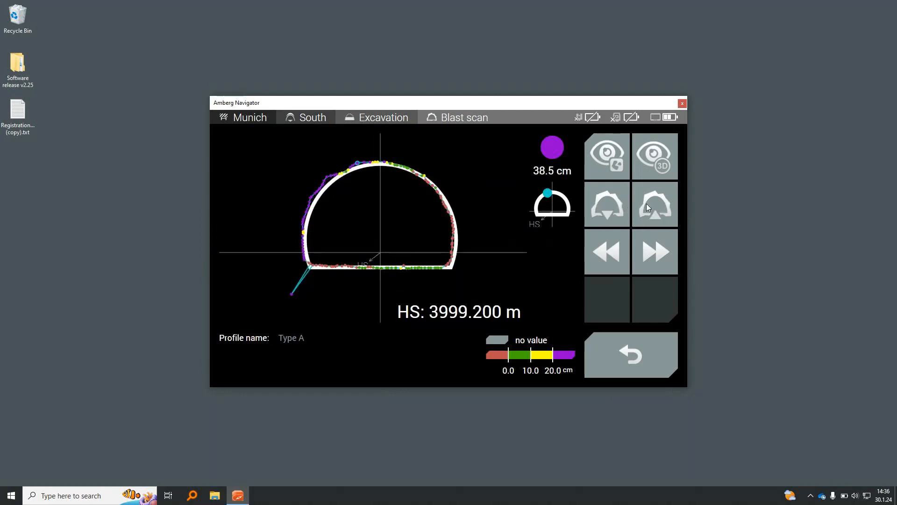
{"action": "left_click", "coordinate": [625, 206]}
{"action": "left_click", "coordinate": [618, 208]}
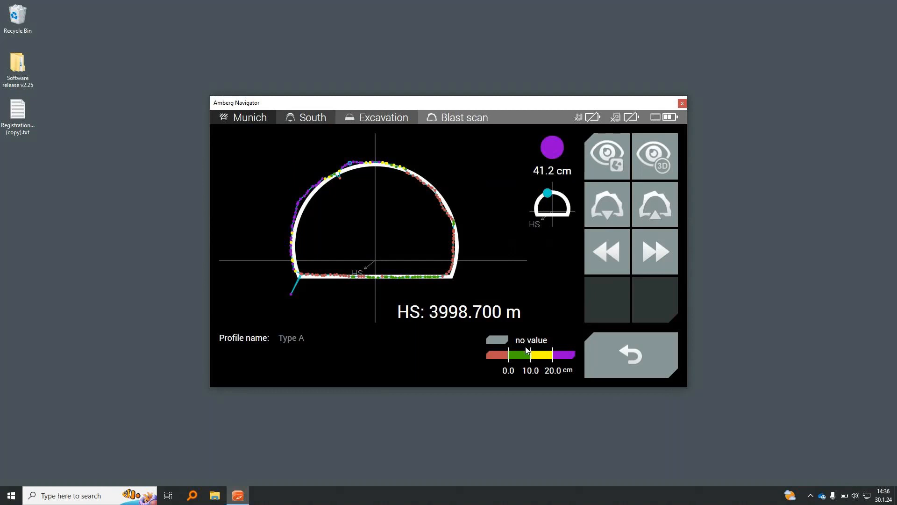
Leave the blast scan results and close Amberg Navigator.
{"action": "left_click", "coordinate": [644, 357]}
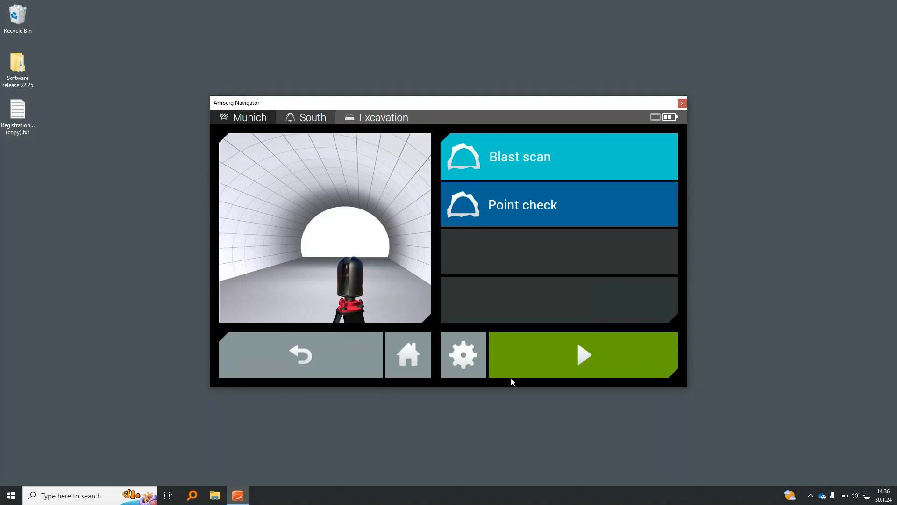
{"action": "left_click", "coordinate": [682, 104]}
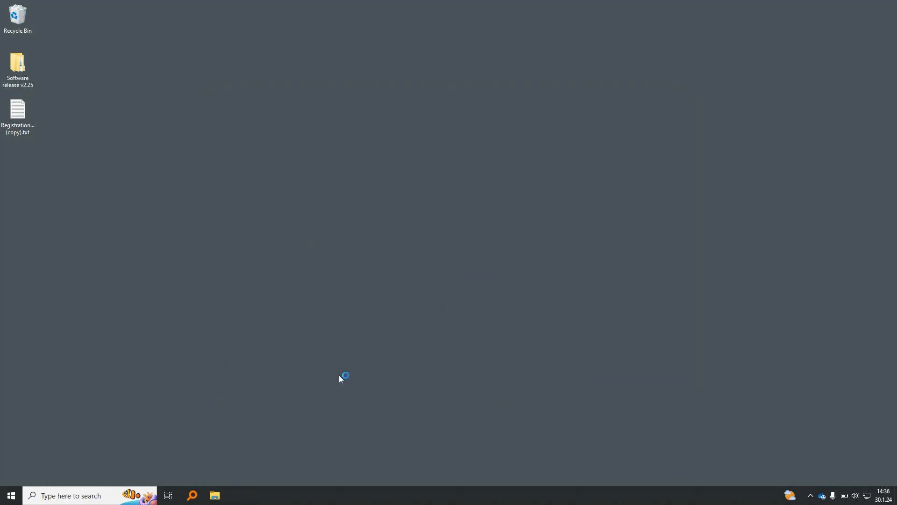
Open My IFC Tunnel.at2prj from the 01 - IFC & OBJ folder in Amberg Tunnel and show the 3D model files of site South.
{"action": "double_click", "coordinate": [23, 75]}
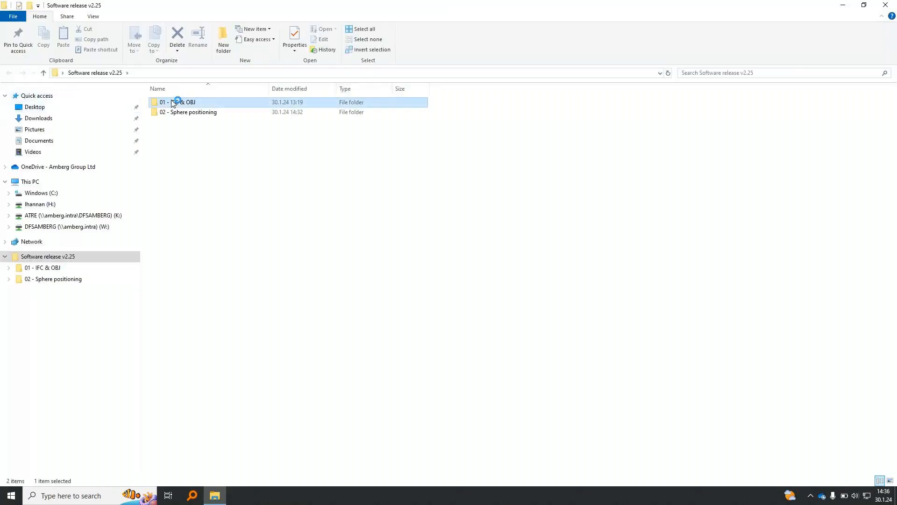
{"action": "double_click", "coordinate": [176, 101]}
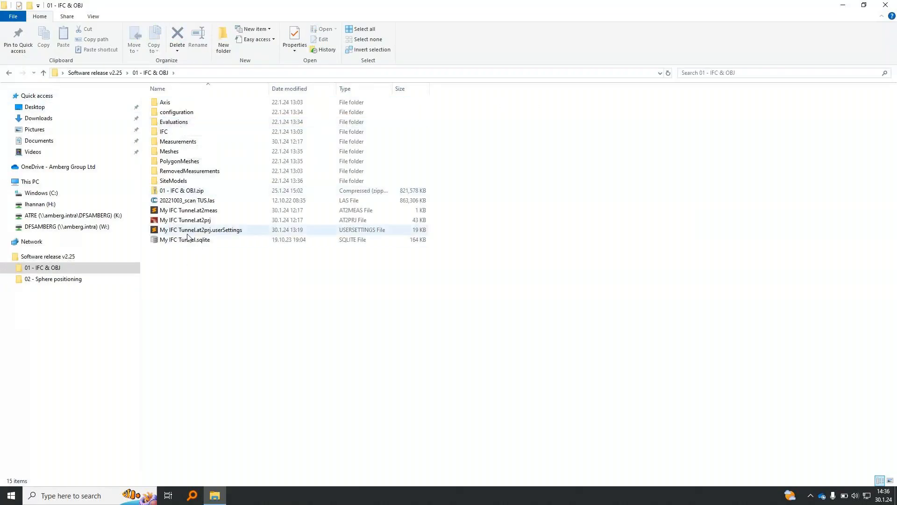
{"action": "double_click", "coordinate": [192, 220]}
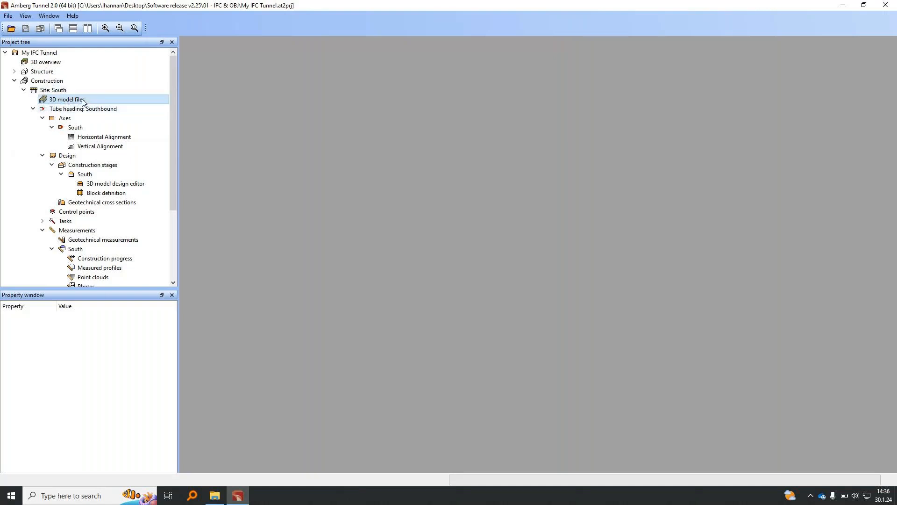
{"action": "double_click", "coordinate": [67, 100]}
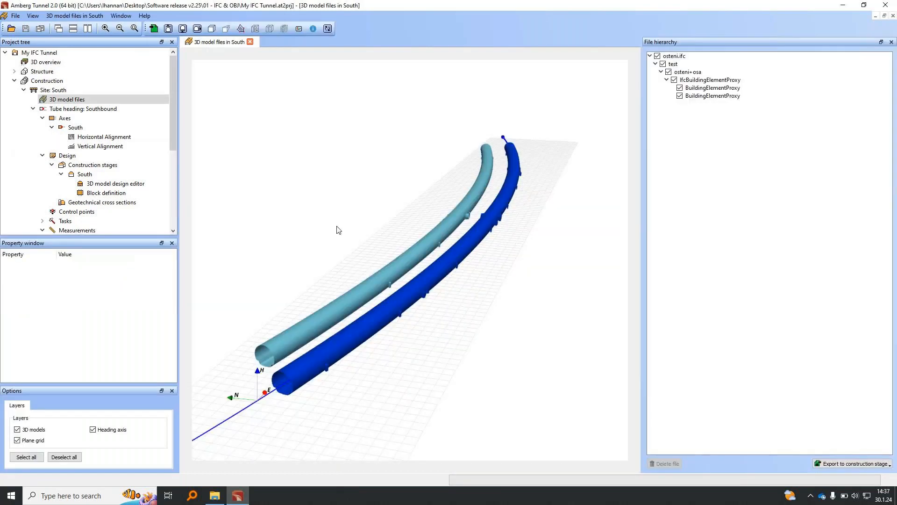
Highlight the two tunnel tubes of the osteni.ifc model one after the other and inspect them.
{"action": "left_click", "coordinate": [376, 337]}
{"action": "left_click", "coordinate": [367, 315]}
{"action": "scroll", "coordinate": [366, 314], "scroll_direction": "up", "scroll_amount": 2}
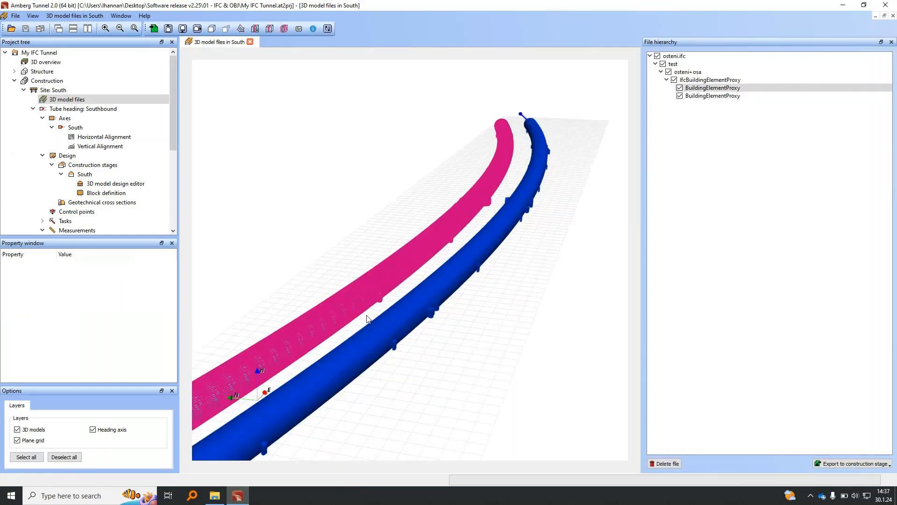
{"action": "left_click", "coordinate": [398, 310]}
{"action": "middle_click_drag", "start_coordinate": [395, 309], "coordinate": [426, 259]}
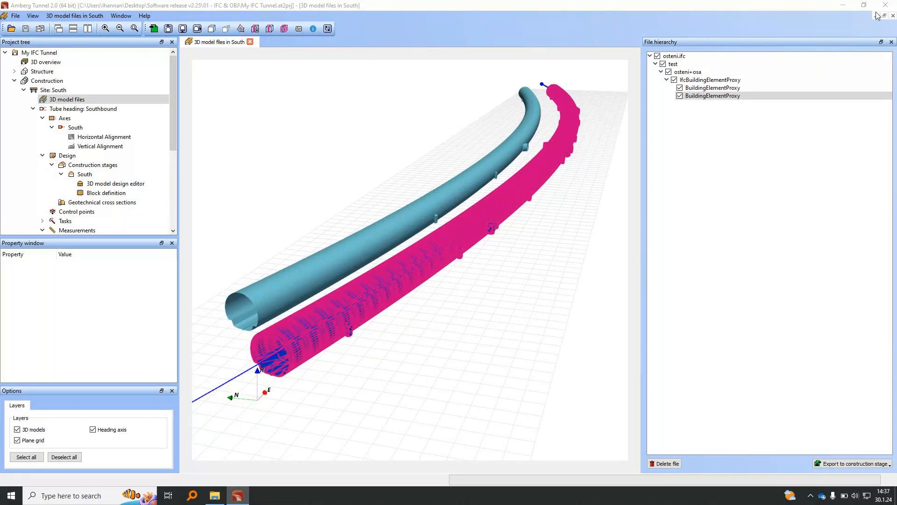
End the Amberg Tunnel 2.0 task through Task Manager to close the suspended program.
{"action": "right_click", "coordinate": [326, 494]}
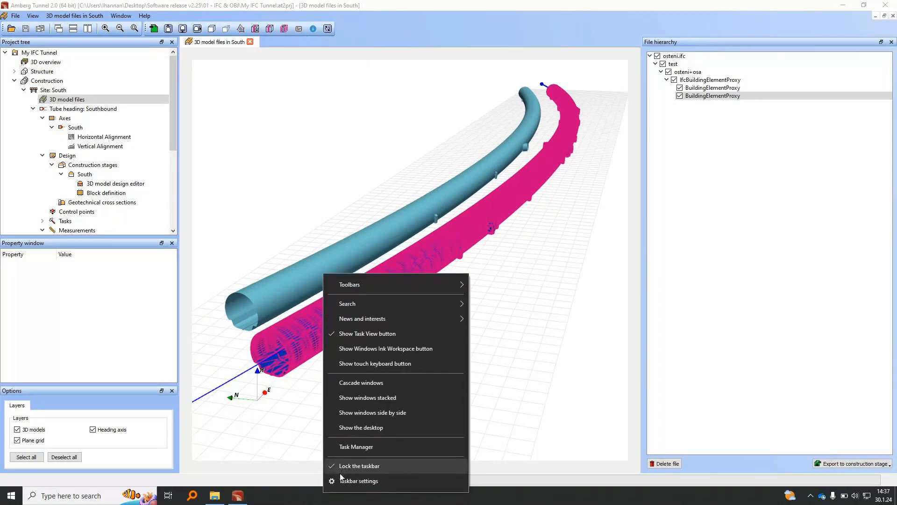
{"action": "left_click", "coordinate": [356, 446]}
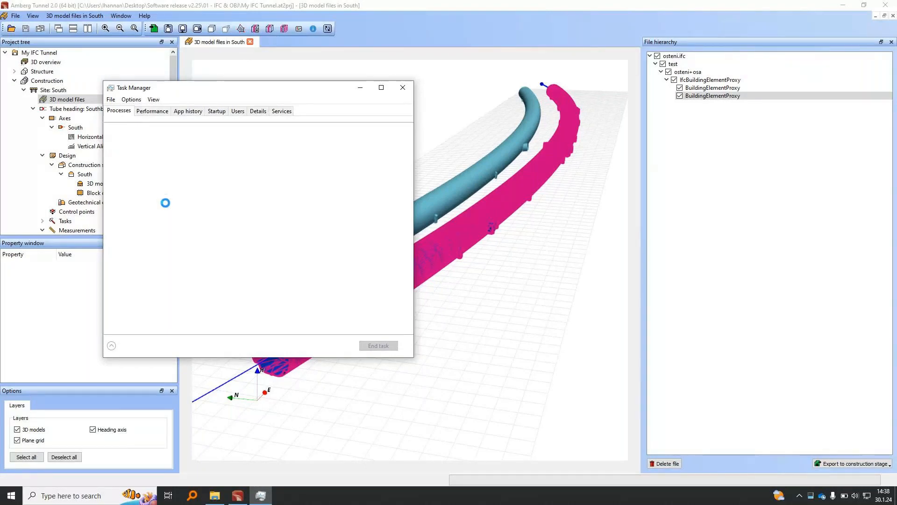
{"action": "left_click", "coordinate": [163, 167]}
{"action": "right_click", "coordinate": [163, 167]}
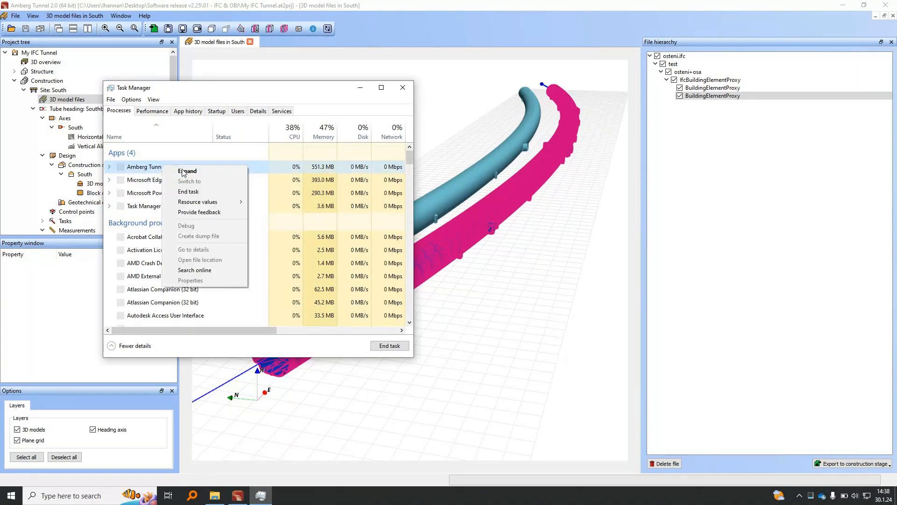
{"action": "left_click", "coordinate": [193, 195]}
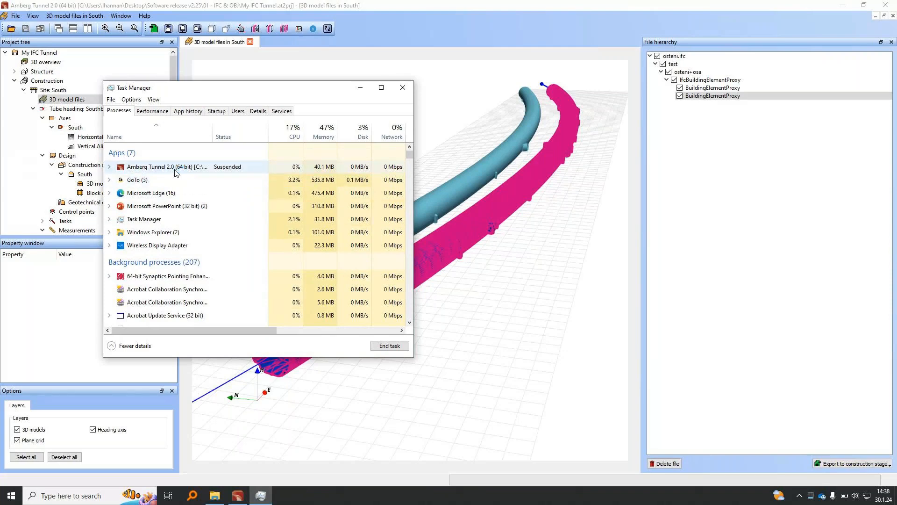
{"action": "left_click", "coordinate": [238, 462]}
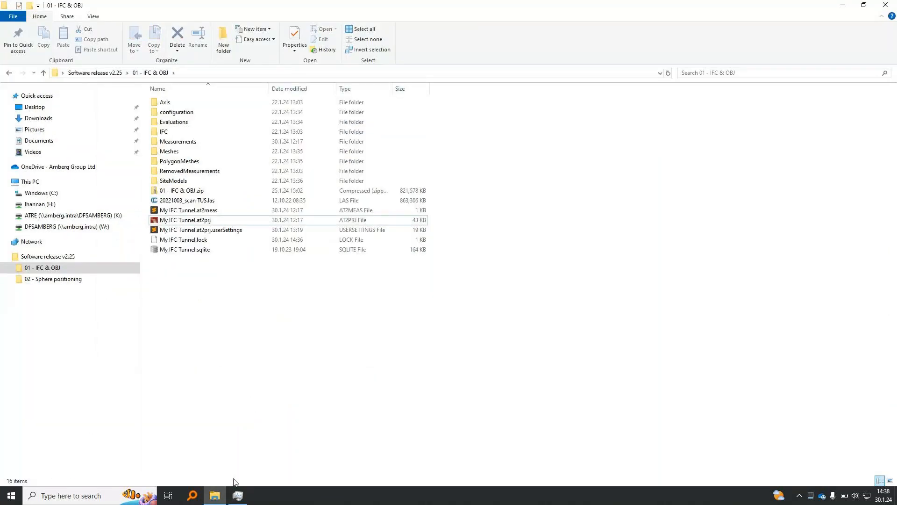
Reopen My IFC Tunnel.at2prj from the 01 - IFC & OBJ folder and show the 3D model files of site South.
{"action": "key", "text": "BackSpace"}
{"action": "key", "text": "Return"}
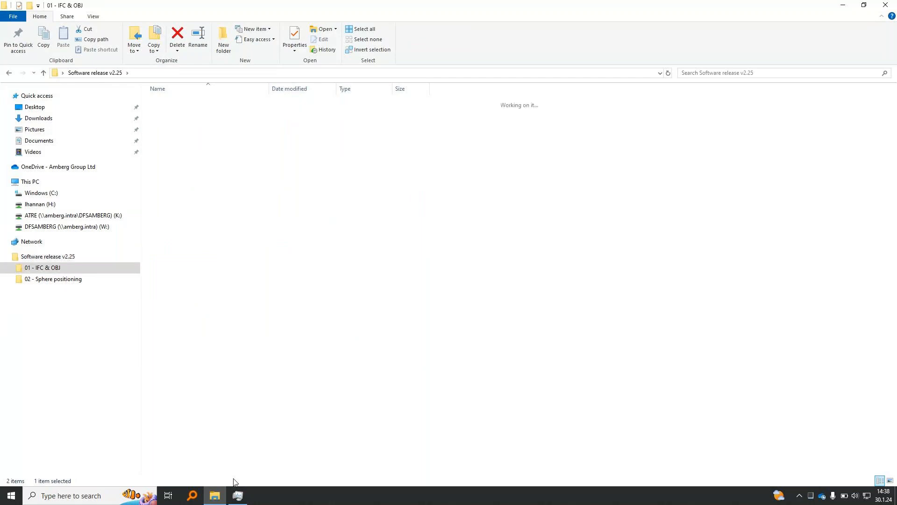
{"action": "key", "text": "BackSpace"}
{"action": "key", "text": "Return"}
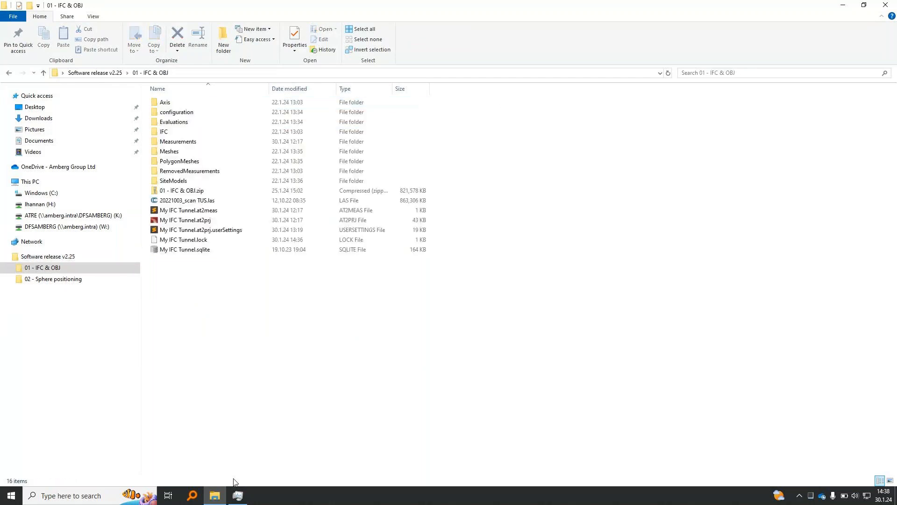
{"action": "left_click", "coordinate": [194, 222]}
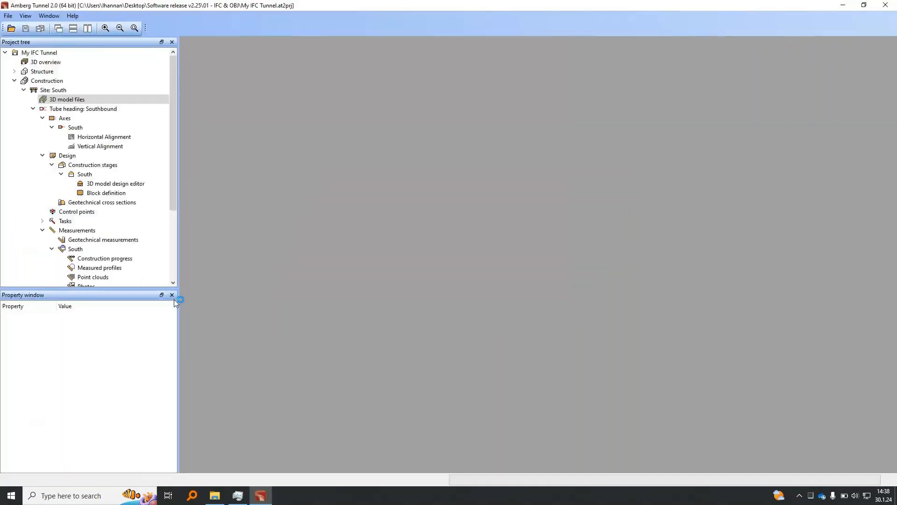
{"action": "double_click", "coordinate": [100, 100]}
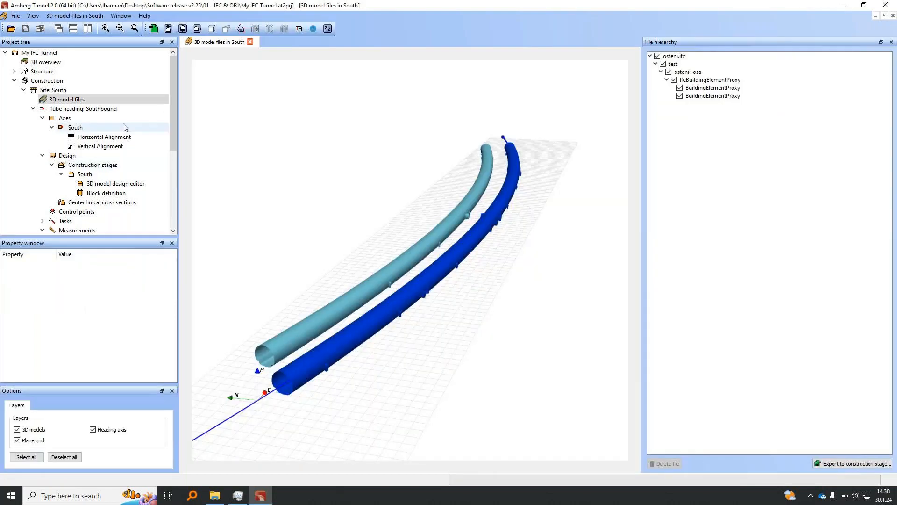
Open the South - As-built point cloud analysis and show the cross-section profiles at about 222.4 m and 219.9 m stationing.
{"action": "left_click_drag", "start_coordinate": [173, 91], "coordinate": [178, 165]}
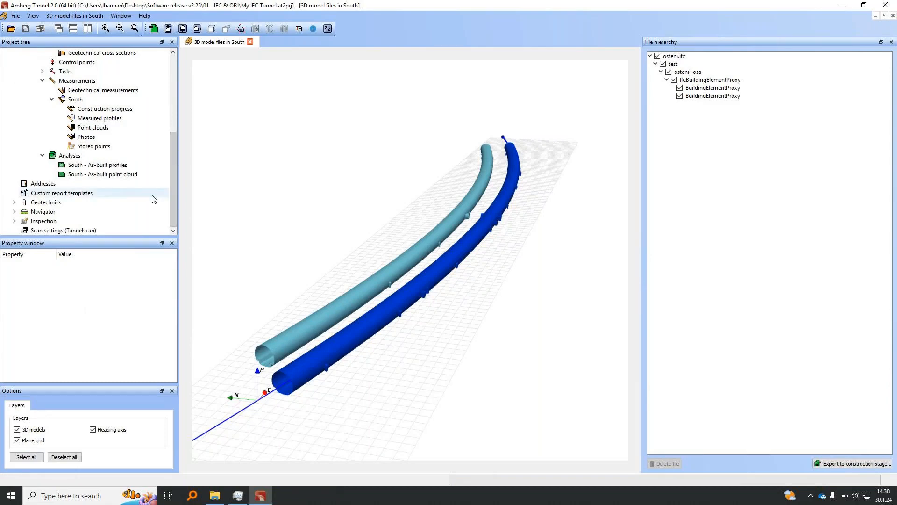
{"action": "double_click", "coordinate": [113, 174]}
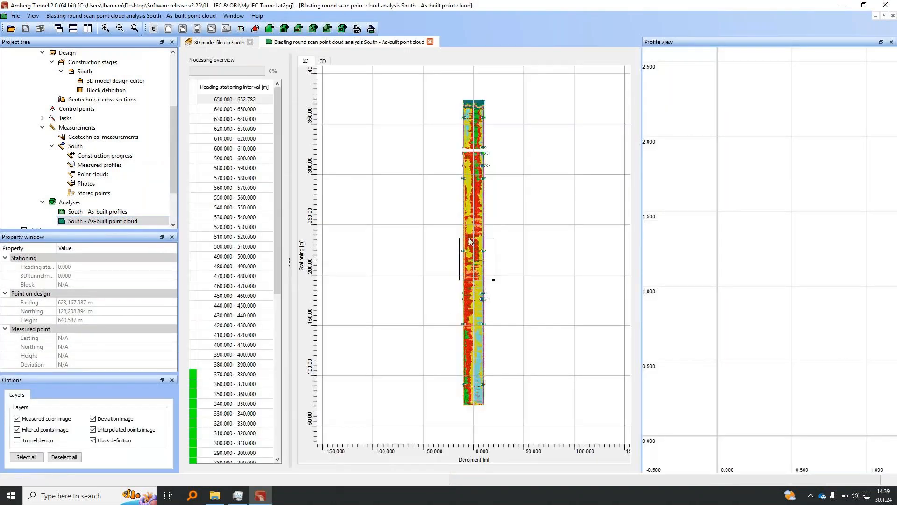
{"action": "left_click", "coordinate": [455, 252]}
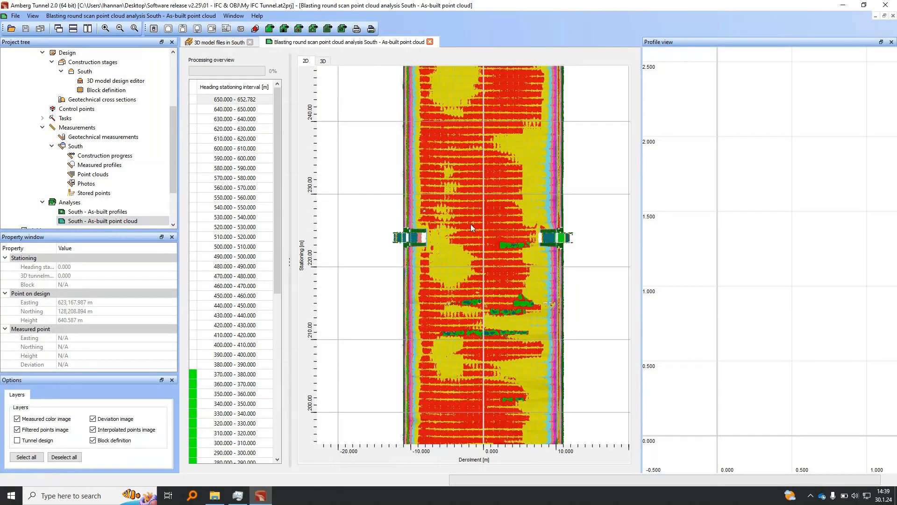
{"action": "left_click", "coordinate": [471, 224]}
{"action": "left_click", "coordinate": [468, 250]}
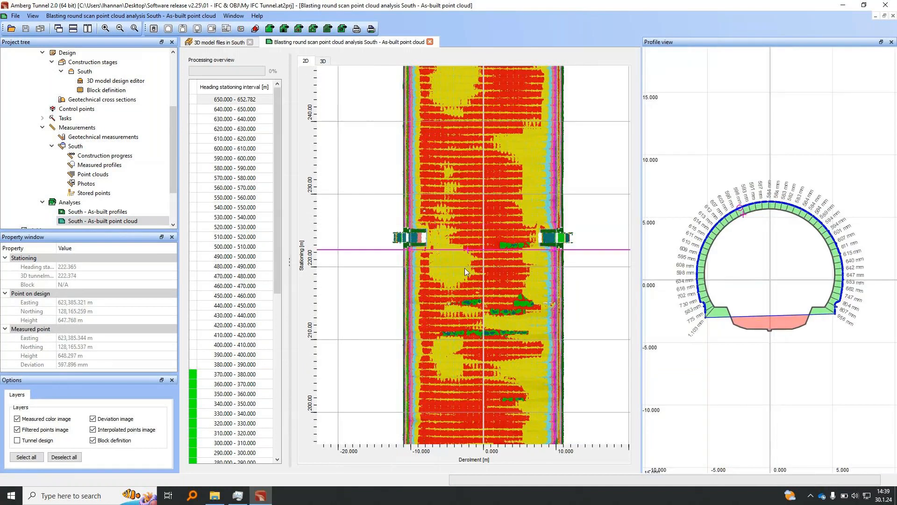
{"action": "left_click", "coordinate": [465, 268]}
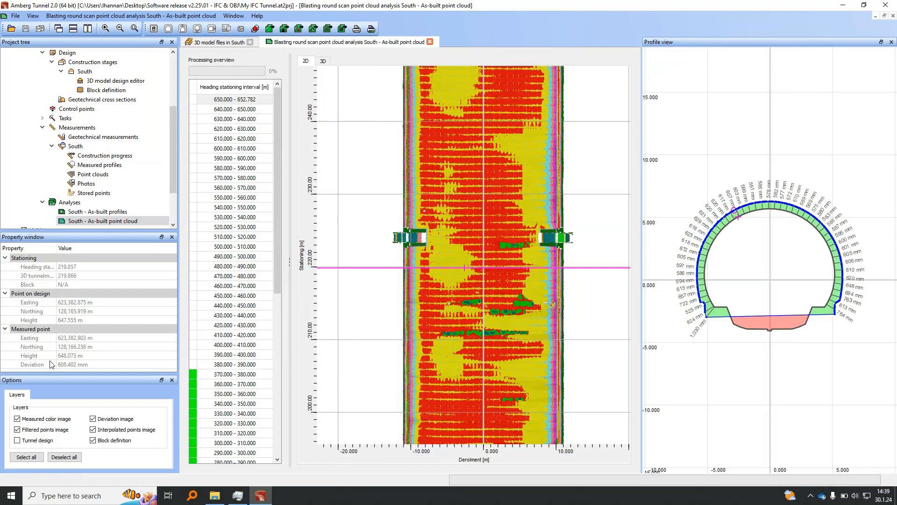
View the analysed point cloud in 3D with the camera attached to the axis point, moved to 231.737 m.
{"action": "left_click", "coordinate": [323, 61]}
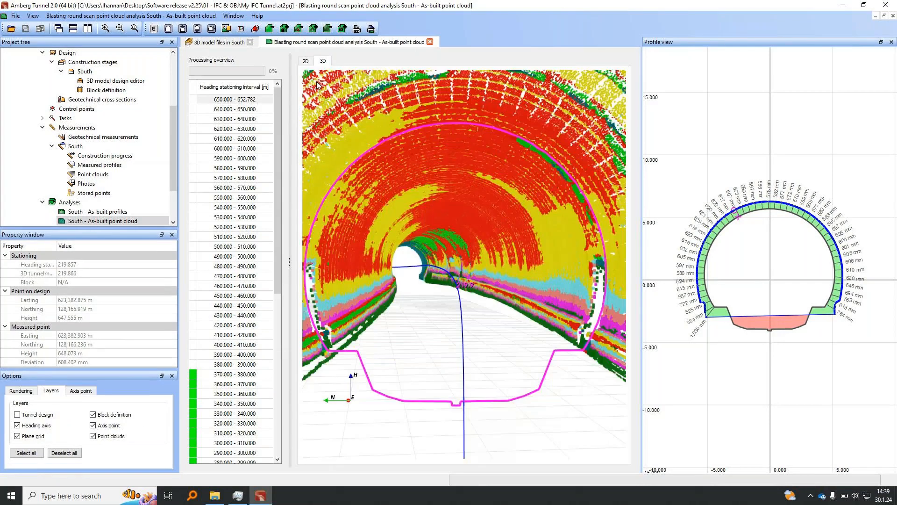
{"action": "left_click", "coordinate": [78, 390]}
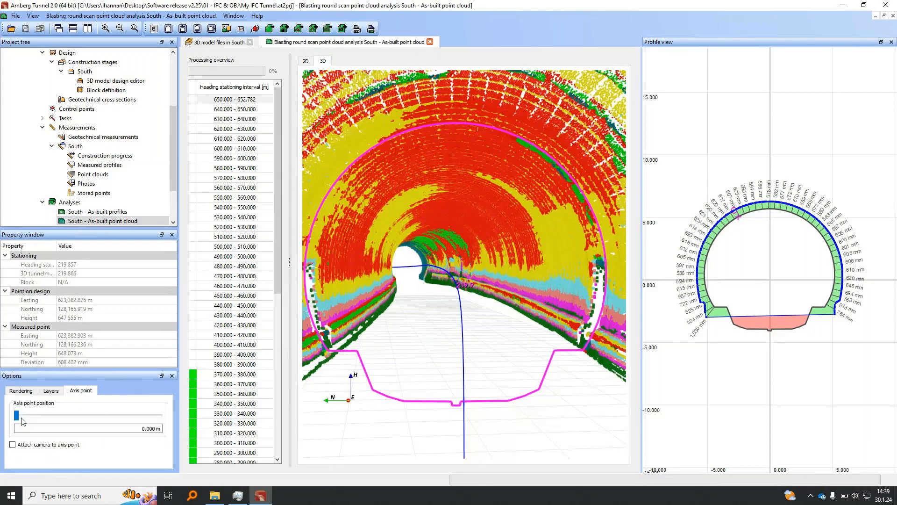
{"action": "left_click", "coordinate": [12, 445]}
{"action": "left_click_drag", "start_coordinate": [17, 415], "coordinate": [33, 419]}
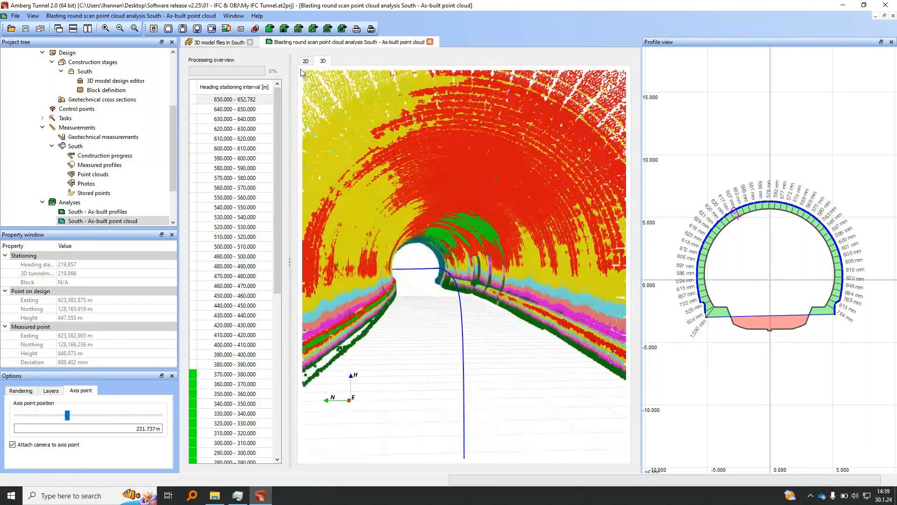
Return to the 2D point cloud view and start a profile export for construction stage South.
{"action": "left_click", "coordinate": [304, 61]}
{"action": "right_click", "coordinate": [435, 174]}
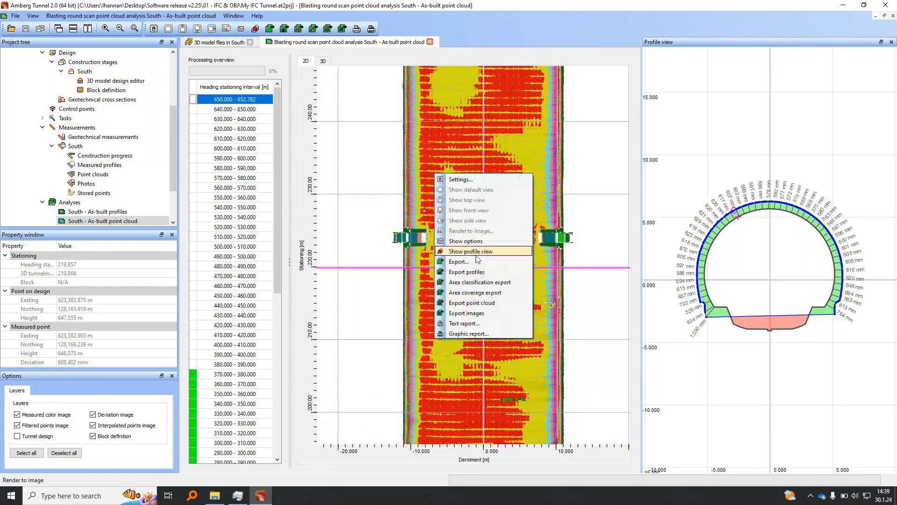
{"action": "left_click", "coordinate": [479, 273]}
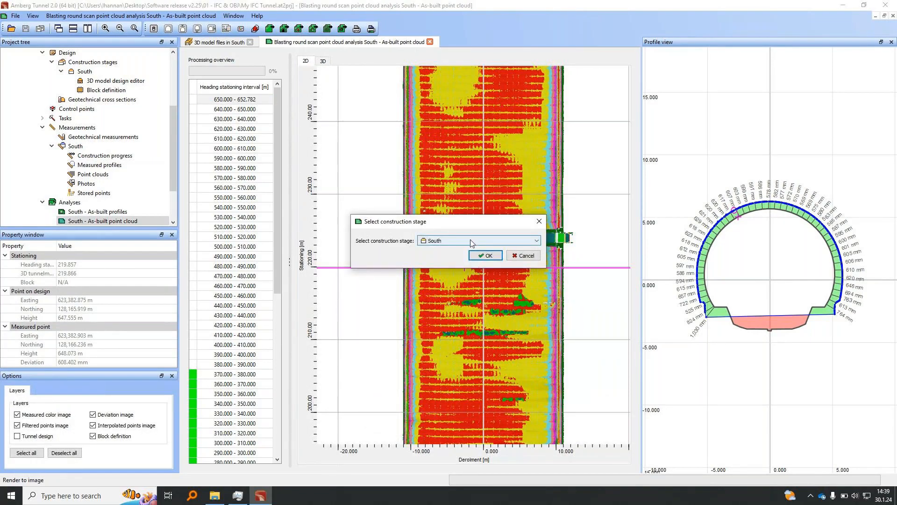
{"action": "left_click", "coordinate": [450, 240]}
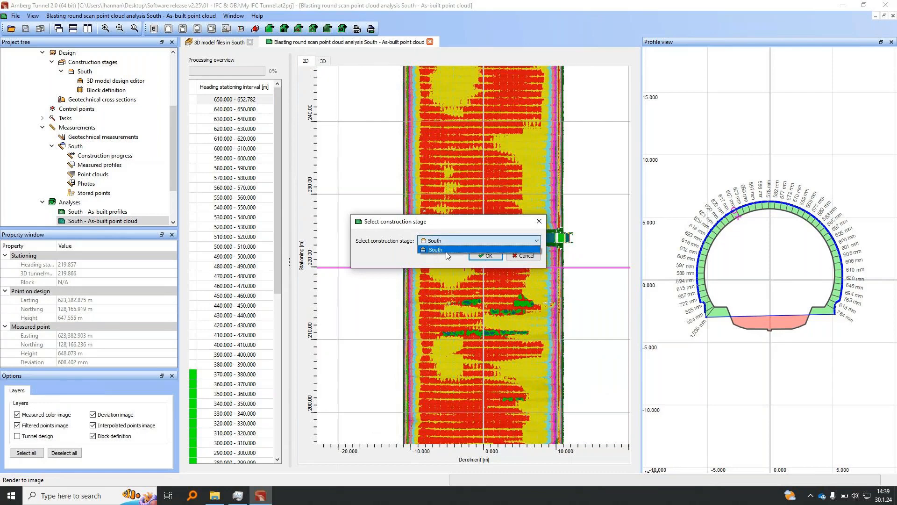
{"action": "left_click", "coordinate": [447, 250]}
{"action": "left_click", "coordinate": [483, 256]}
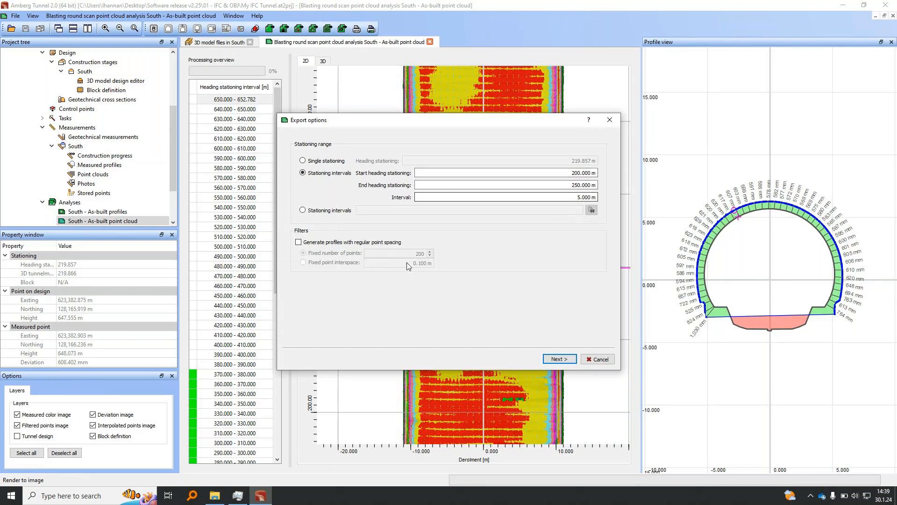
Export profiles from 200 to 250 m at 5 m intervals, with regular point spacing and a fixed point interspace of 0.2 m.
{"action": "left_click", "coordinate": [299, 242]}
{"action": "left_click", "coordinate": [303, 262]}
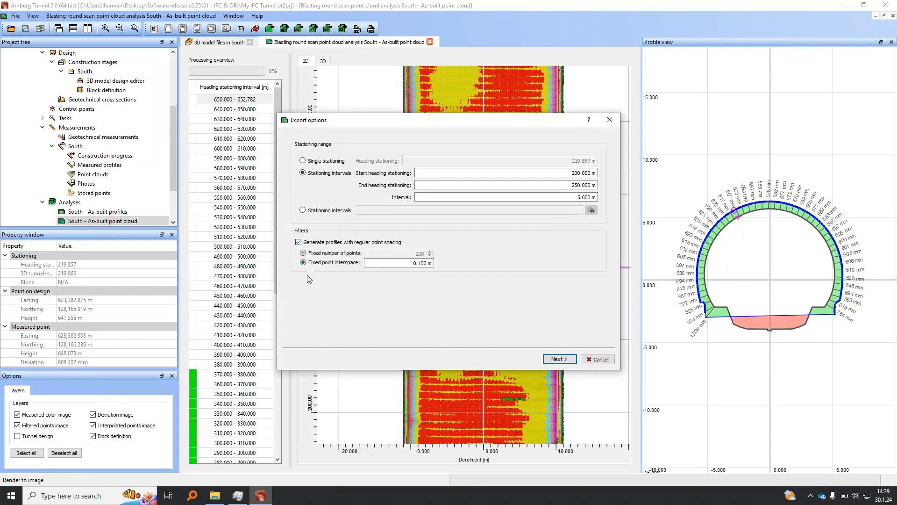
{"action": "left_click", "coordinate": [406, 263]}
{"action": "double_click", "coordinate": [407, 263]}
{"action": "type", "text": "0.2"}
{"action": "key", "text": "Tab"}
{"action": "left_click", "coordinate": [559, 359]}
{"action": "left_click", "coordinate": [562, 359]}
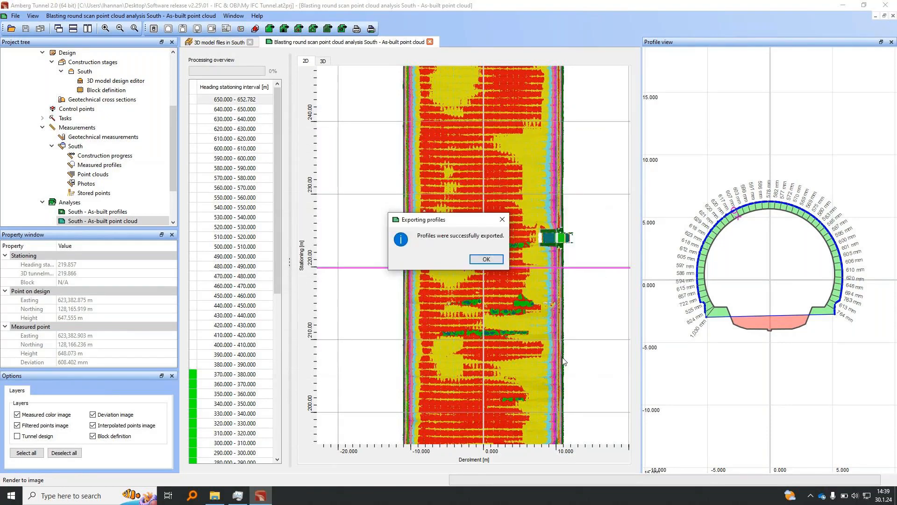
{"action": "left_click", "coordinate": [486, 259]}
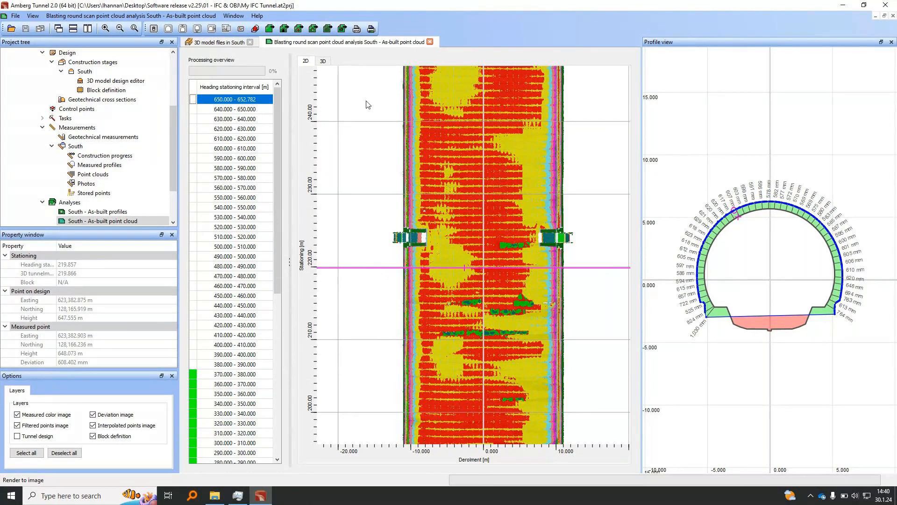
Close the point cloud analysis and show several profiles between 200 and 245 m from South - As-built profiles together in 3D.
{"action": "left_click", "coordinate": [429, 43]}
{"action": "double_click", "coordinate": [97, 211]}
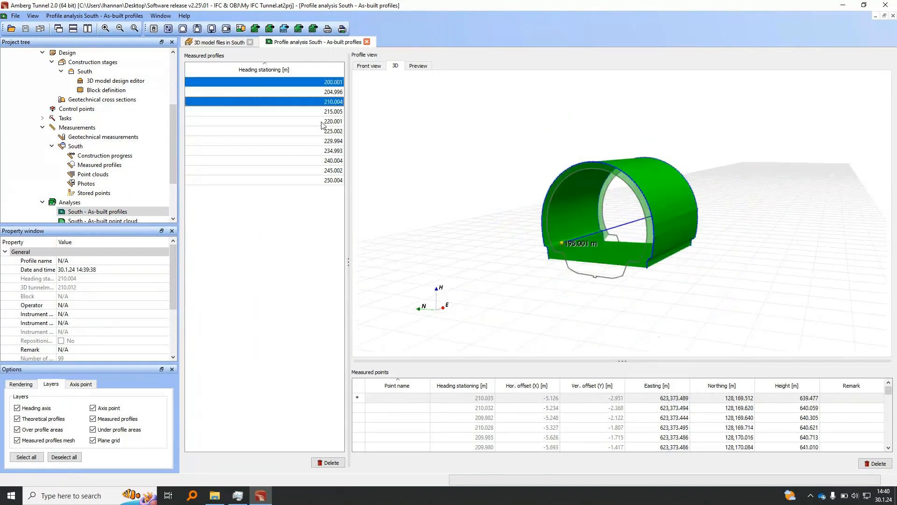
{"action": "left_click", "coordinate": [321, 150], "text": "ctrl"}
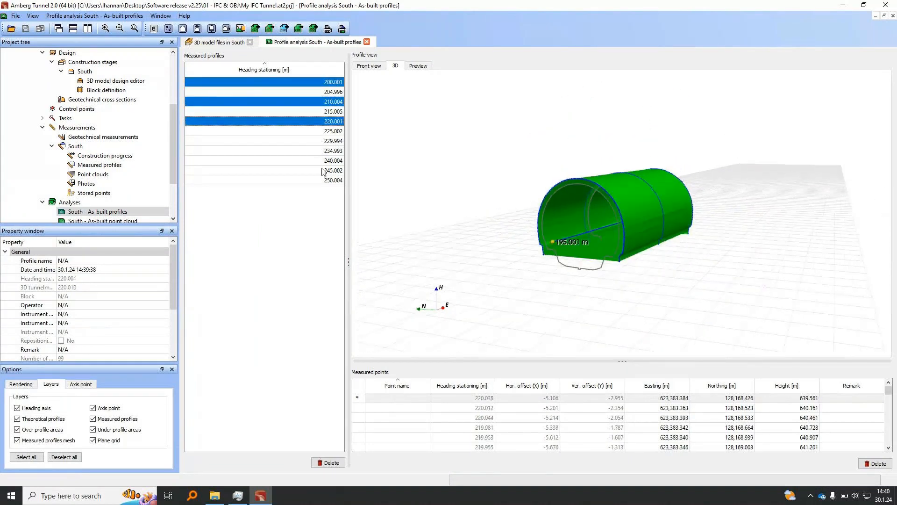
{"action": "left_click", "coordinate": [322, 169], "text": "ctrl"}
{"action": "left_click_drag", "start_coordinate": [571, 219], "coordinate": [551, 200]}
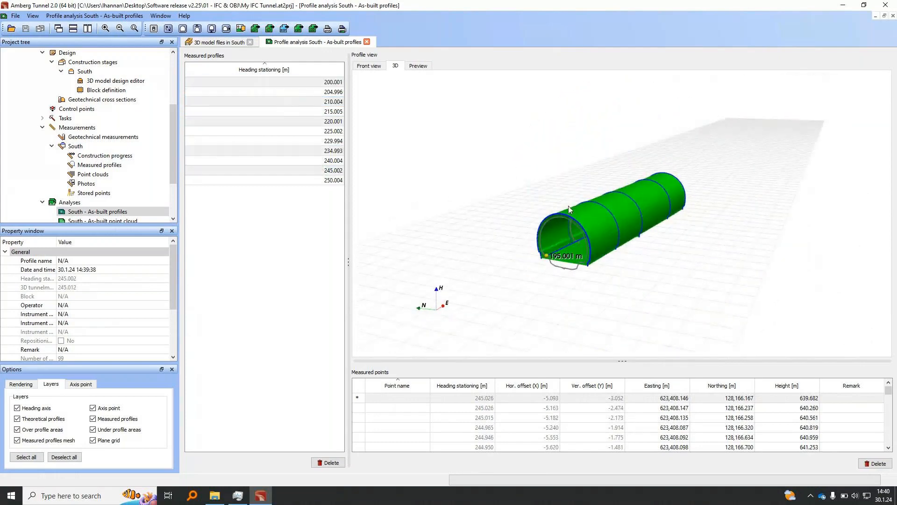
Export the mesh of the selected profiles to the Desktop as MeshData.obj.
{"action": "right_click", "coordinate": [569, 206]}
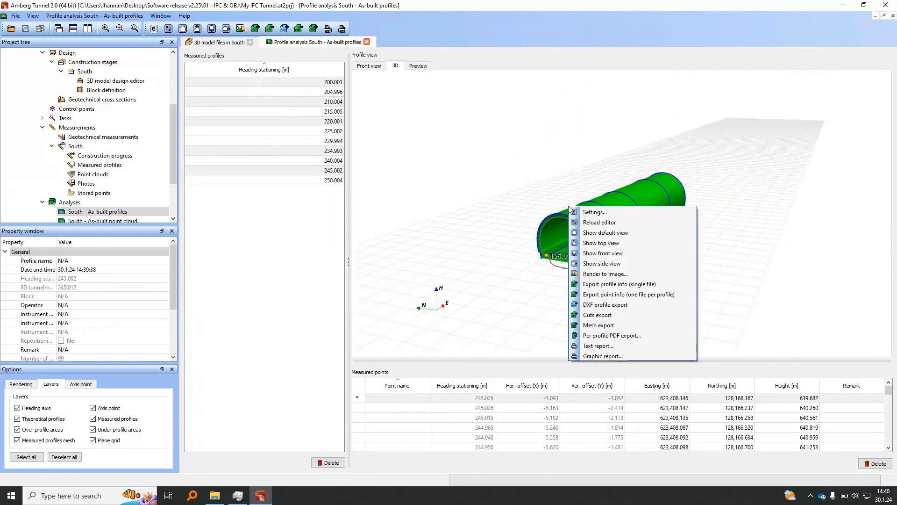
{"action": "left_click", "coordinate": [608, 325]}
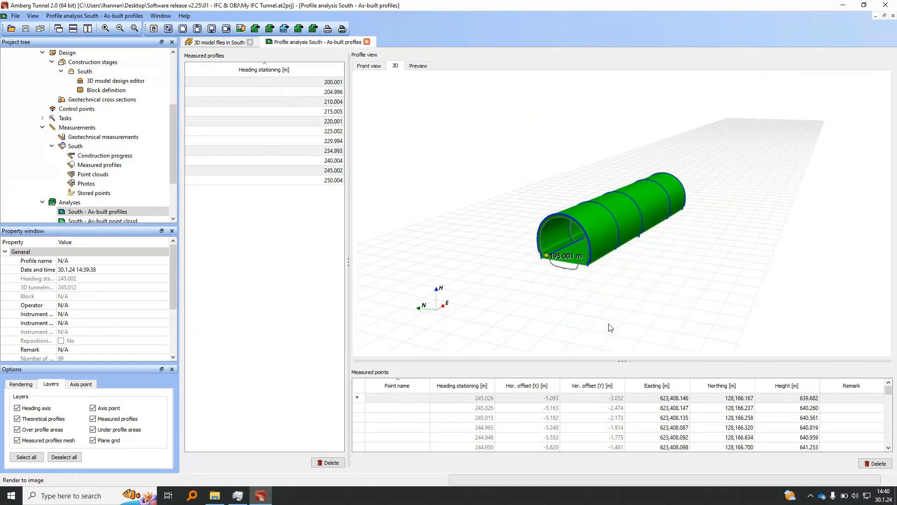
{"action": "left_click", "coordinate": [39, 80]}
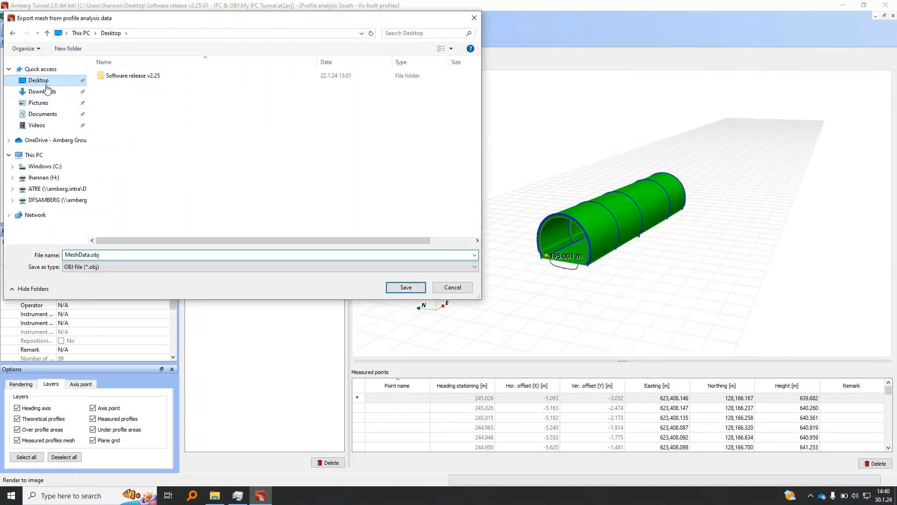
{"action": "left_click", "coordinate": [404, 286]}
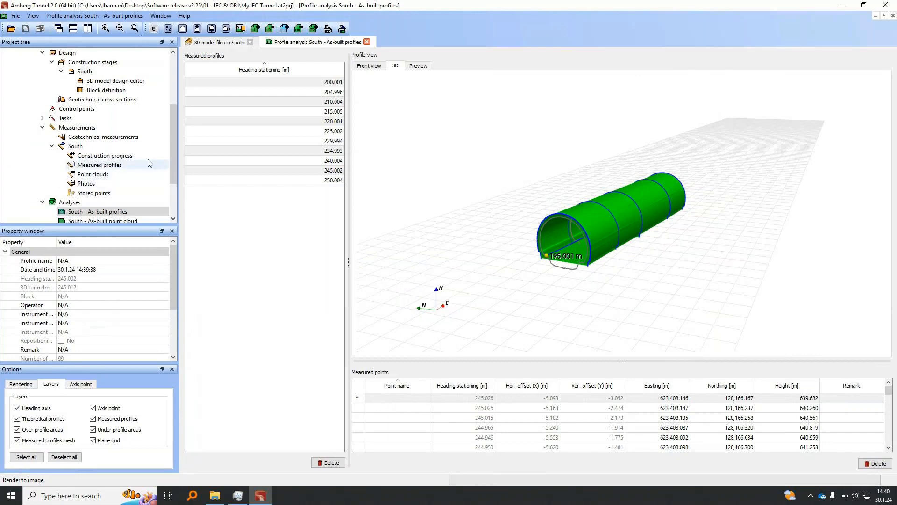
Import MeshData.obj from the Desktop into the 3D model files of South.
{"action": "left_click", "coordinate": [202, 46]}
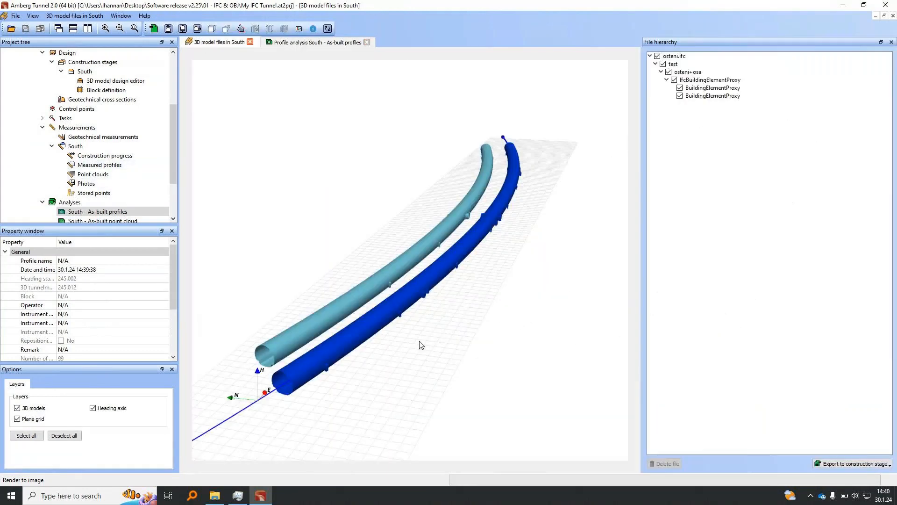
{"action": "left_click_drag", "start_coordinate": [412, 360], "coordinate": [422, 303]}
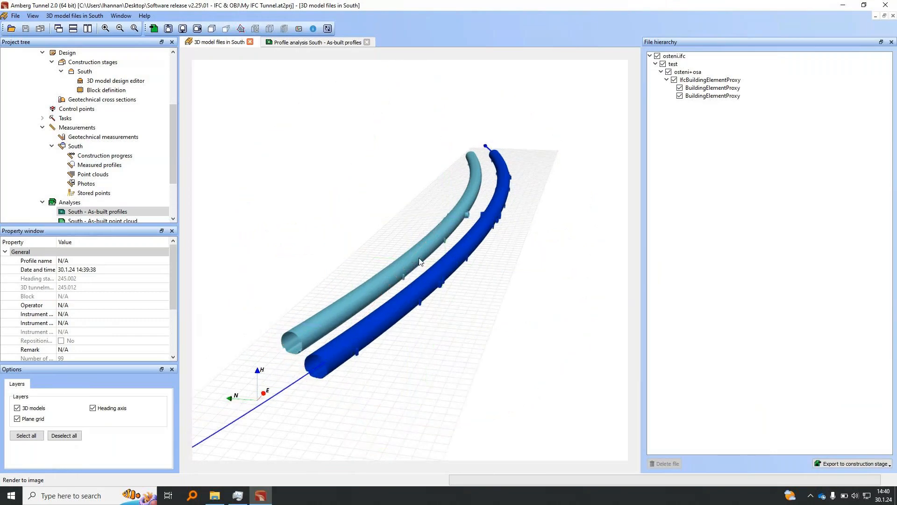
{"action": "left_click", "coordinate": [419, 262]}
{"action": "left_click", "coordinate": [430, 286]}
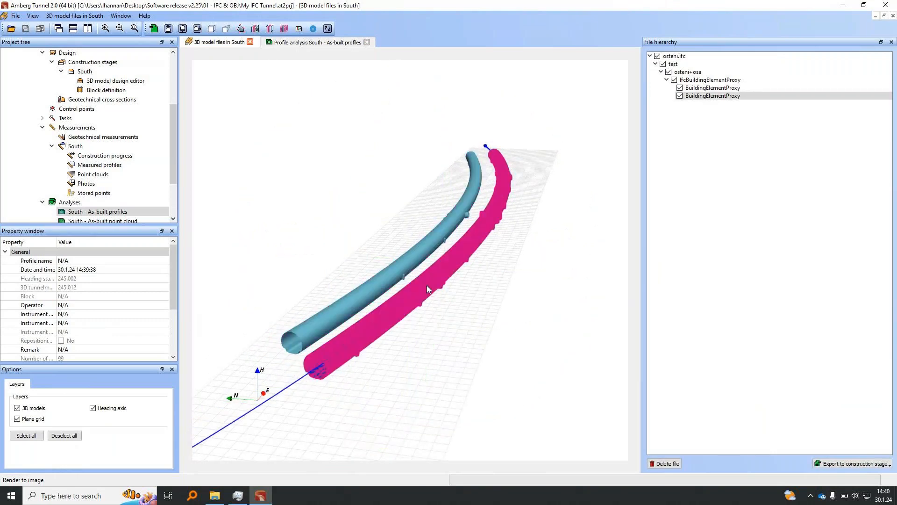
{"action": "right_click", "coordinate": [377, 188]}
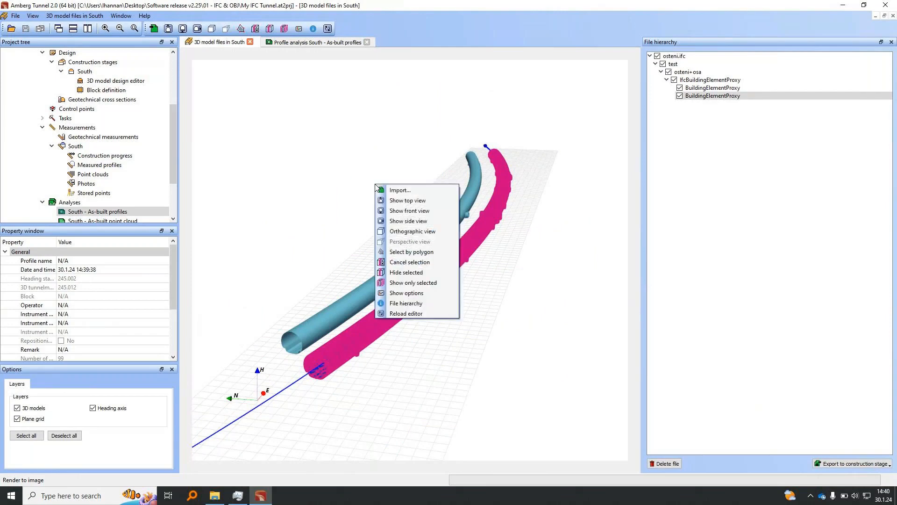
{"action": "left_click", "coordinate": [384, 191]}
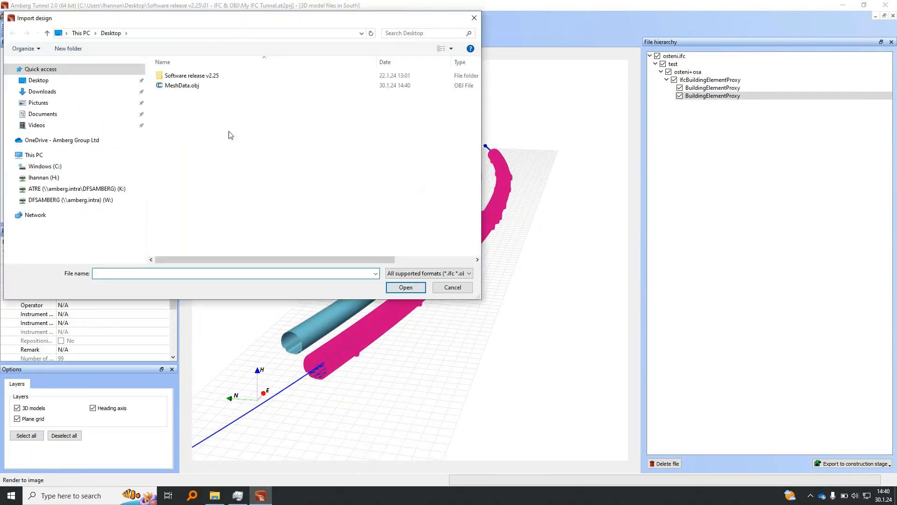
{"action": "double_click", "coordinate": [189, 86]}
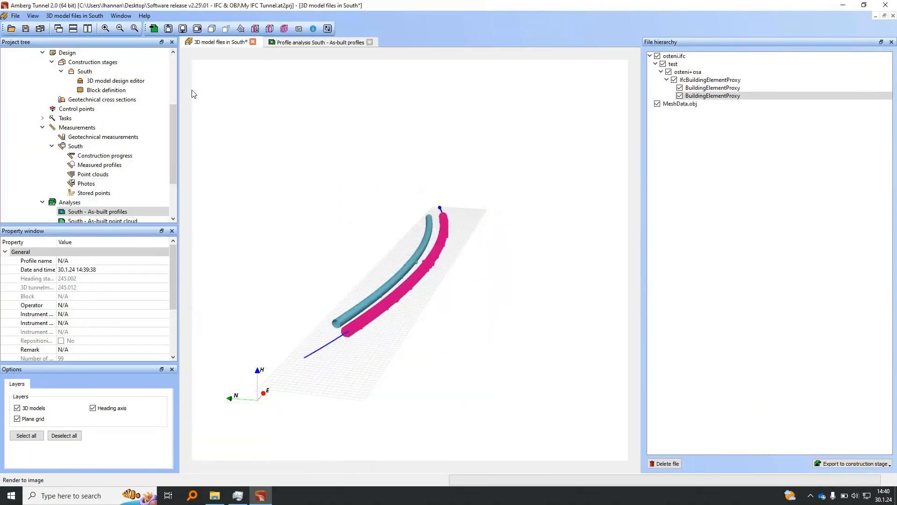
Inspect and select the imported mesh on the tunnel model, and switch to the slide presentation.
{"action": "scroll", "coordinate": [367, 336], "scroll_direction": "up", "scroll_amount": 6}
{"action": "middle_click_drag", "start_coordinate": [372, 341], "coordinate": [393, 262]}
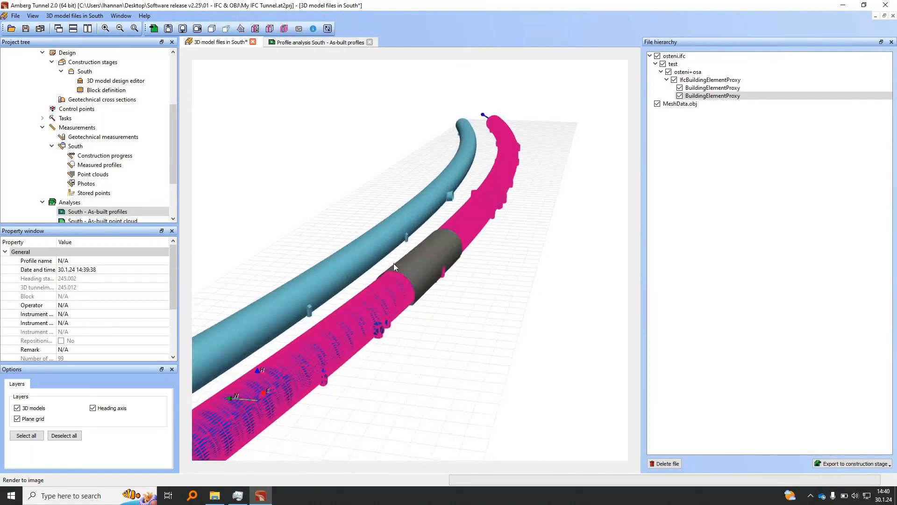
{"action": "left_click_drag", "start_coordinate": [416, 280], "coordinate": [425, 309]}
{"action": "scroll", "coordinate": [362, 324], "scroll_direction": "up", "scroll_amount": 5}
{"action": "middle_click_drag", "start_coordinate": [363, 324], "coordinate": [443, 308]}
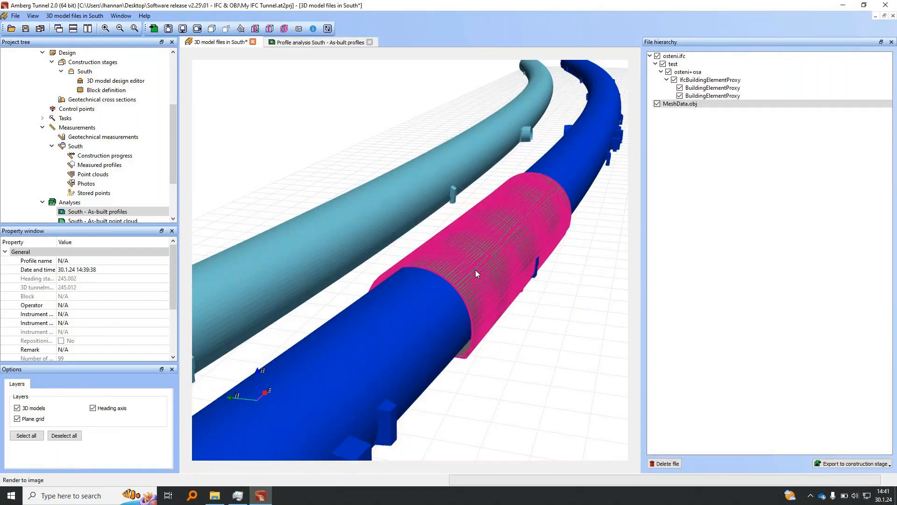
{"action": "key", "text": "alt+Tab"}
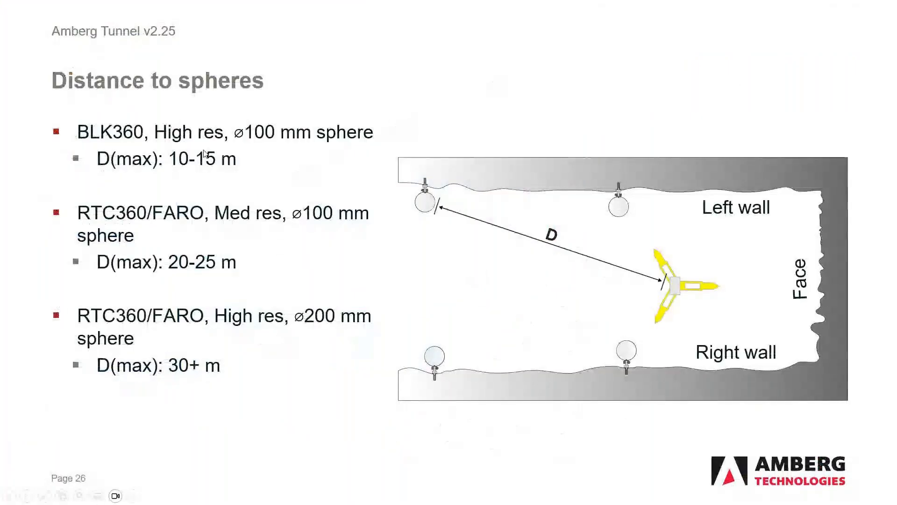